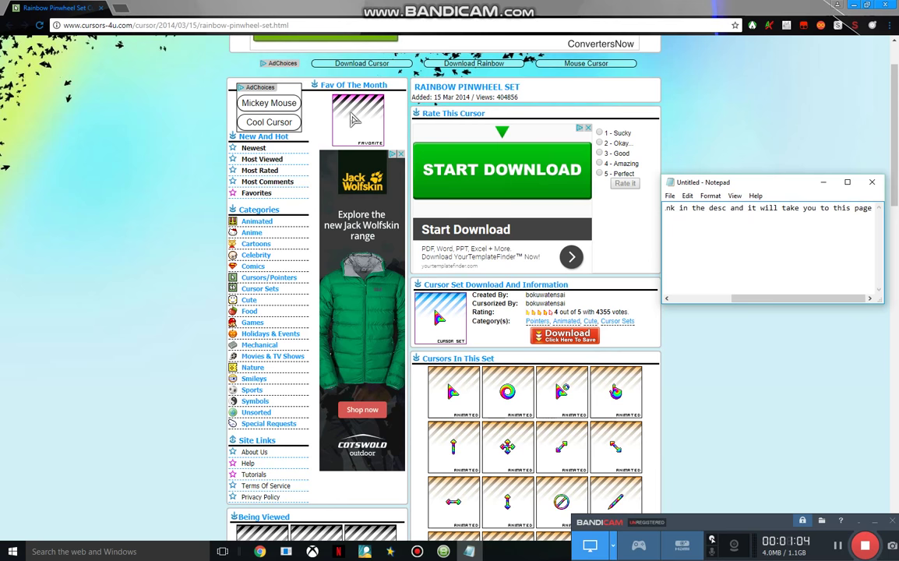
- Clear the Notepad note, dismiss the audio capture help prompt, and write "you click download righ here"
{"action": "key", "text": "BackSpace"}
{"action": "key", "text": "BackSpace"}
{"action": "key", "text": "BackSpace"}
{"action": "key", "text": "BackSpace"}
{"action": "key", "text": "BackSpace"}
{"action": "key", "text": "BackSpace"}
{"action": "key", "text": "BackSpace"}
{"action": "key", "text": "BackSpace"}
{"action": "key", "text": "BackSpace"}
{"action": "key", "text": "BackSpace"}
{"action": "key", "text": "BackSpace"}
{"action": "key", "text": "BackSpace"}
{"action": "key", "text": "BackSpace"}
{"action": "key", "text": "BackSpace"}
{"action": "key", "text": "BackSpace"}
{"action": "key", "text": "BackSpace"}
{"action": "key", "text": "BackSpace"}
{"action": "key", "text": "BackSpace"}
{"action": "key", "text": "BackSpace"}
{"action": "key", "text": "BackSpace"}
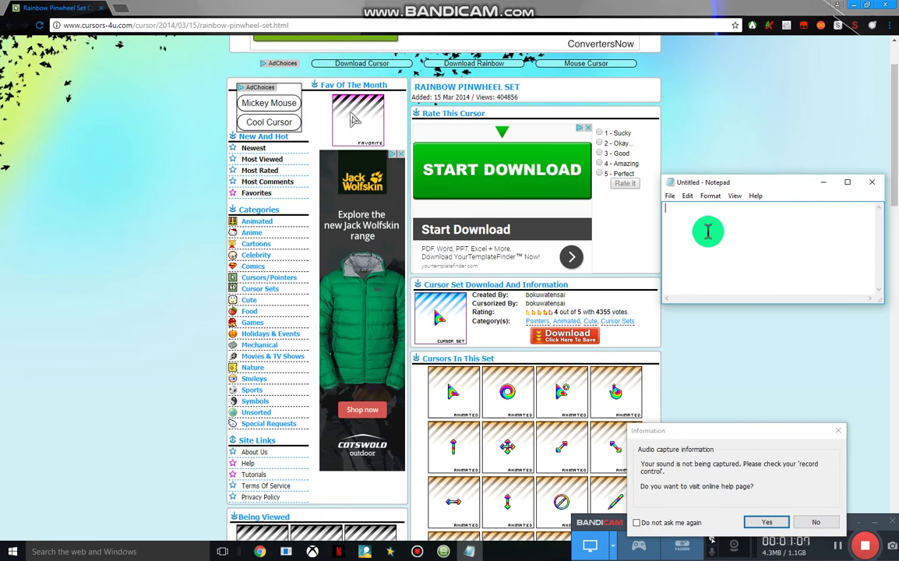
{"action": "type", "text": "you clic"}
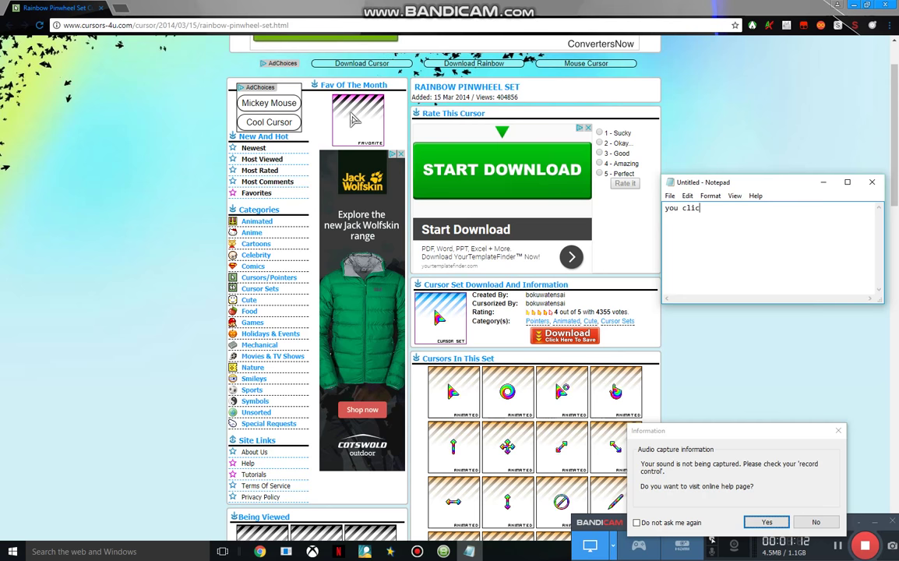
{"action": "left_click", "coordinate": [811, 524]}
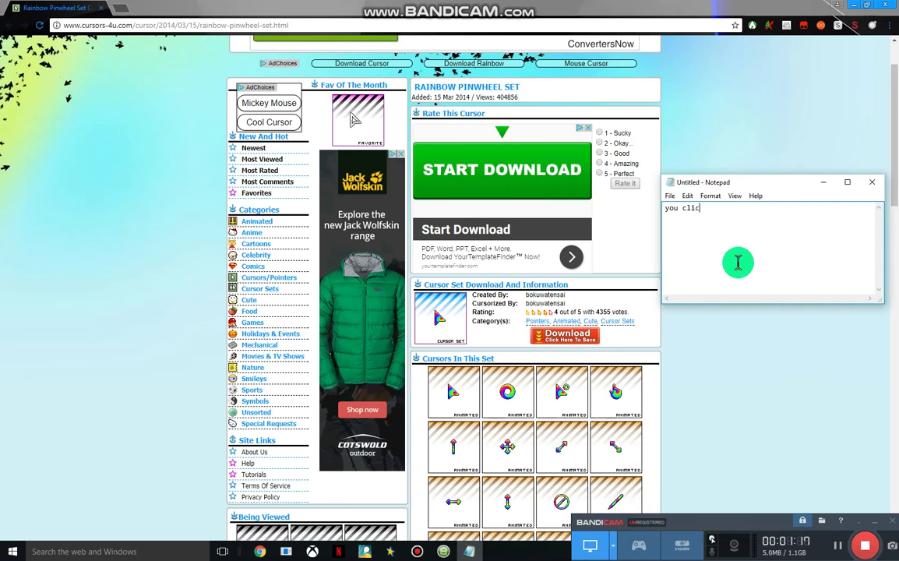
{"action": "type", "text": "k"}
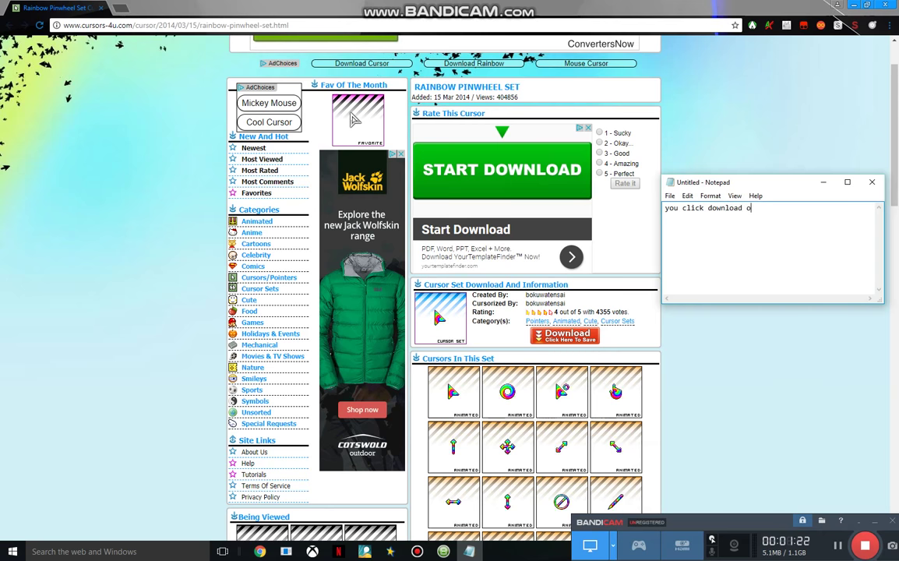
{"action": "type", "text": " download righ h"}
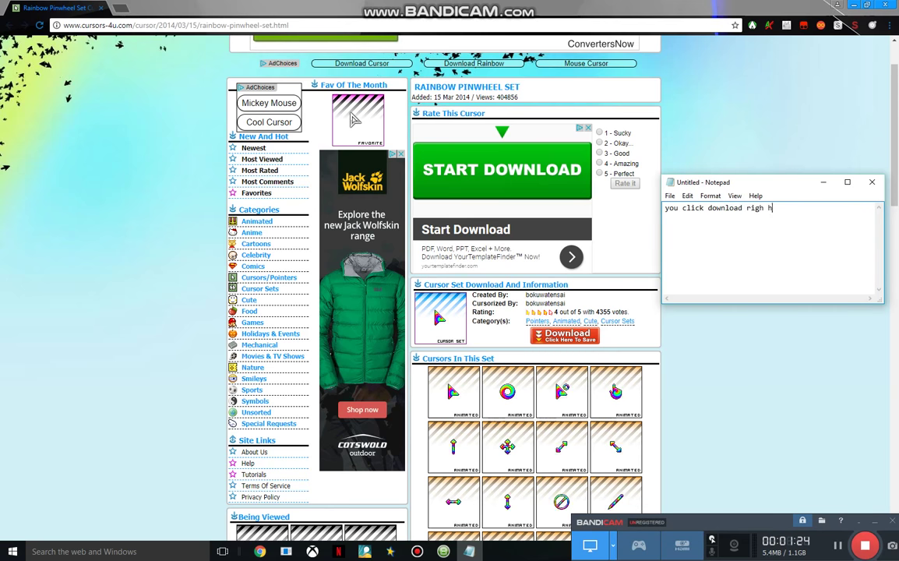
{"action": "type", "text": "ere"}
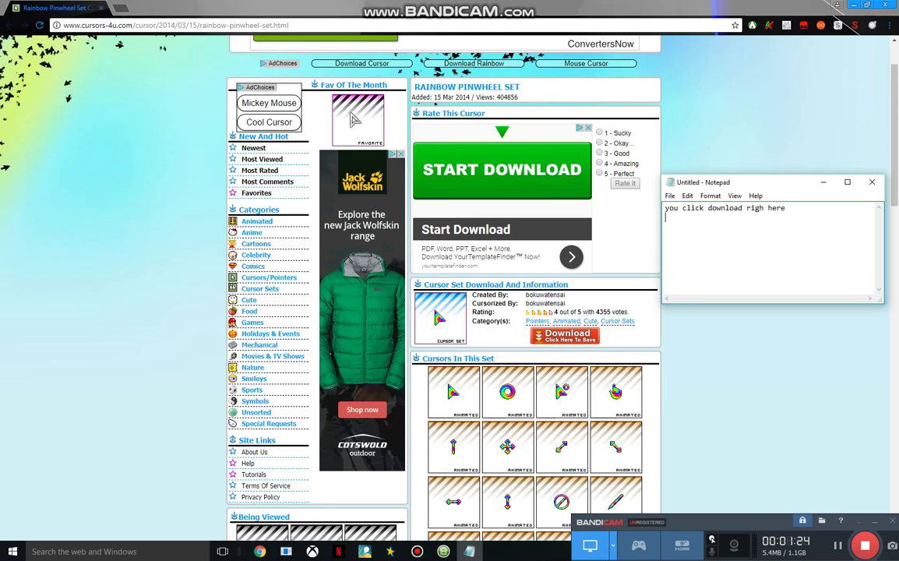
- Switch to the Chrome page and download the Rainbow Pinwheel cursor set
{"action": "left_click", "coordinate": [722, 340]}
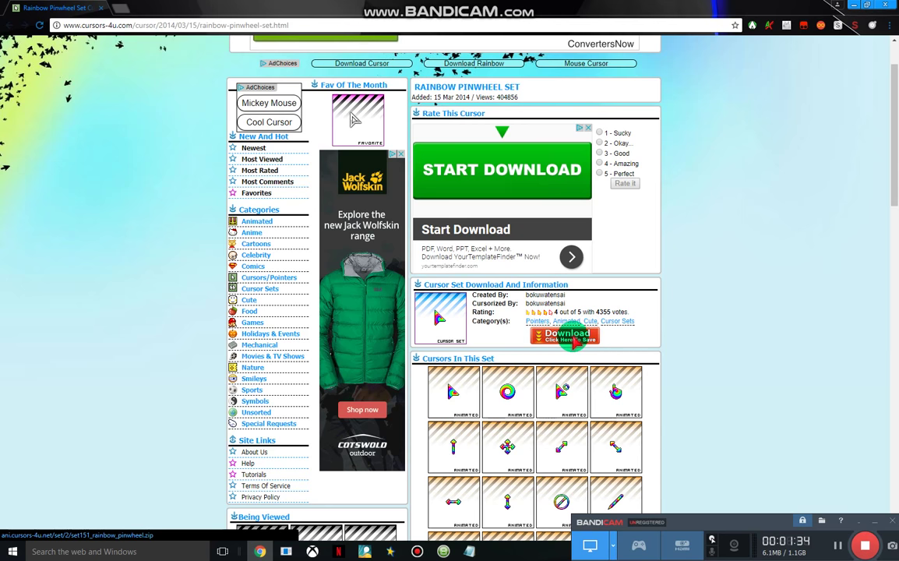
- Switch to Notepad and replace the note with "as soon as you have done that you search up in your settings personlitoi"
{"action": "left_click", "coordinate": [469, 551]}
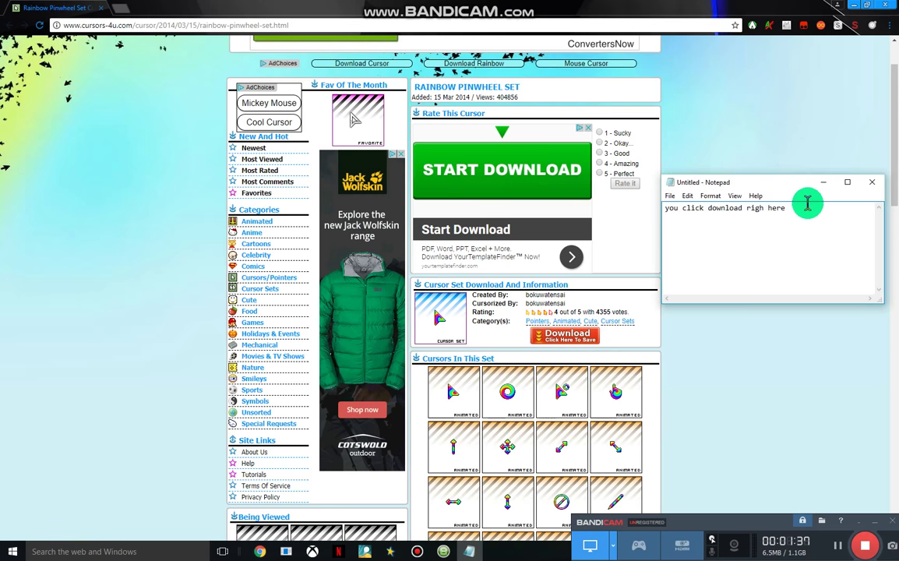
{"action": "key", "text": "BackSpace"}
{"action": "key", "text": "BackSpace"}
{"action": "key", "text": "BackSpace"}
{"action": "key", "text": "BackSpace"}
{"action": "key", "text": "BackSpace"}
{"action": "key", "text": "BackSpace"}
{"action": "key", "text": "BackSpace"}
{"action": "key", "text": "BackSpace"}
{"action": "key", "text": "BackSpace"}
{"action": "key", "text": "BackSpace"}
{"action": "key", "text": "BackSpace"}
{"action": "key", "text": "BackSpace"}
{"action": "key", "text": "BackSpace"}
{"action": "key", "text": "BackSpace"}
{"action": "key", "text": "BackSpace"}
{"action": "key", "text": "BackSpace"}
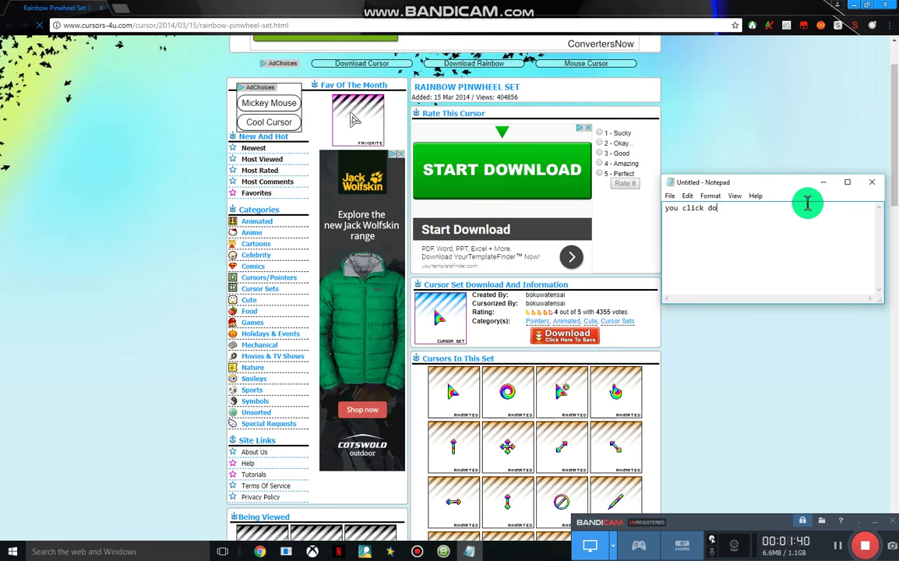
{"action": "type", "text": "as "}
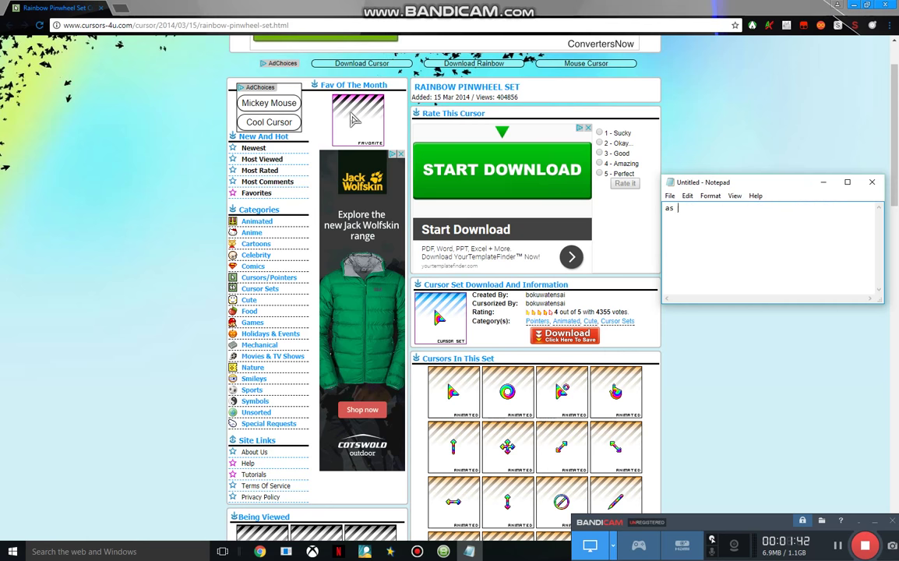
{"action": "type", "text": "soon as y"}
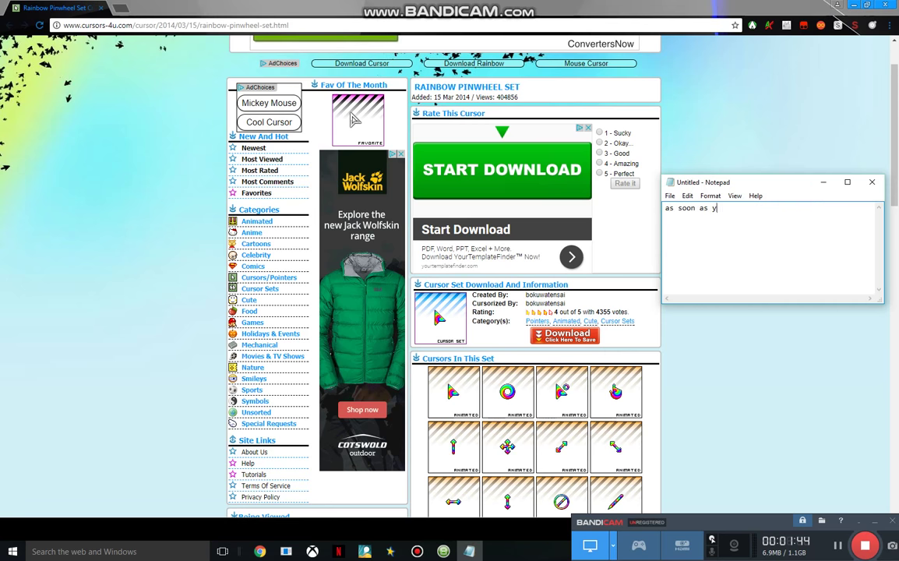
{"action": "type", "text": "ou have done that you search up"}
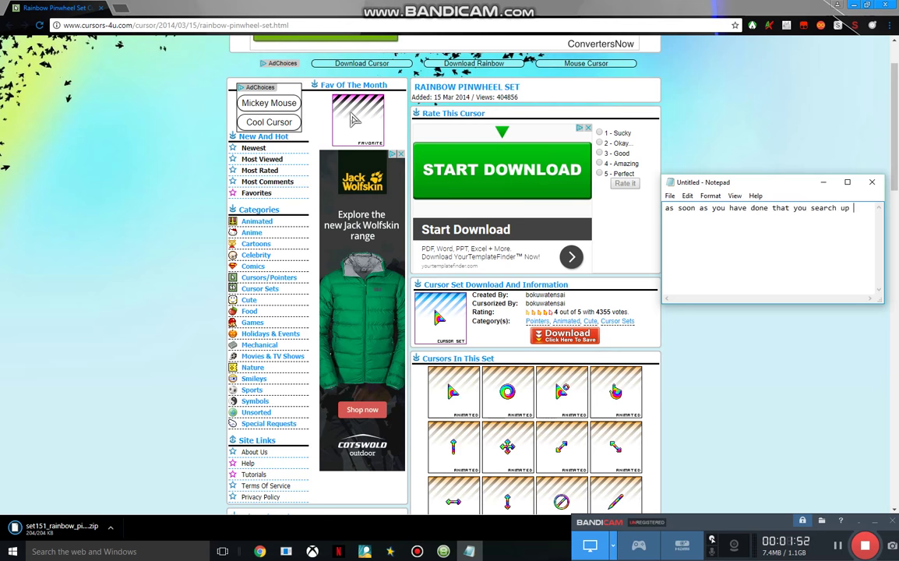
{"action": "type", "text": "your se"}
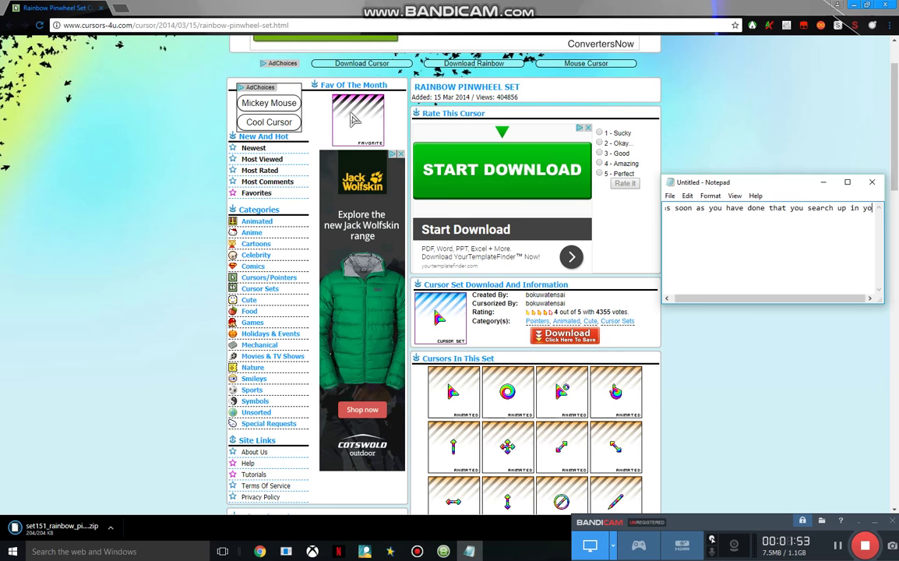
{"action": "type", "text": "ttings "}
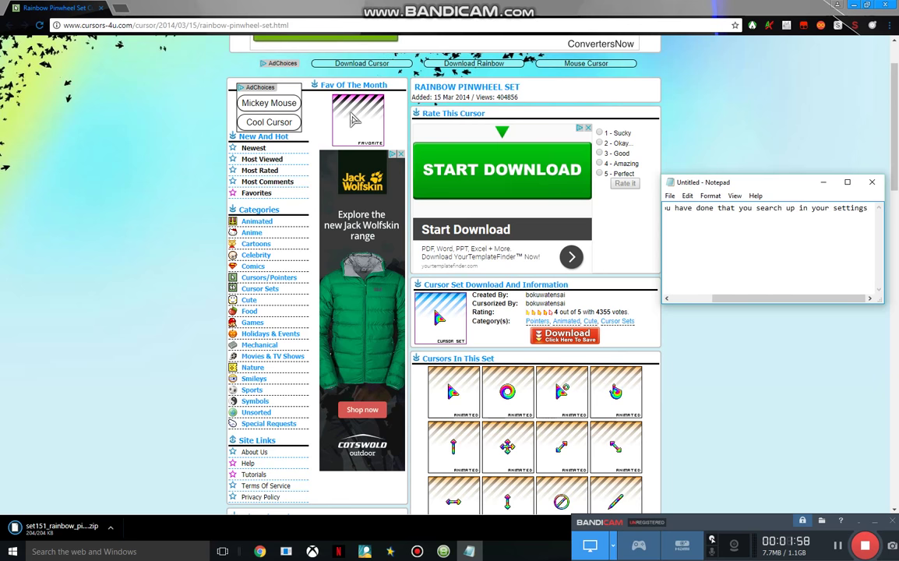
{"action": "type", "text": "person"}
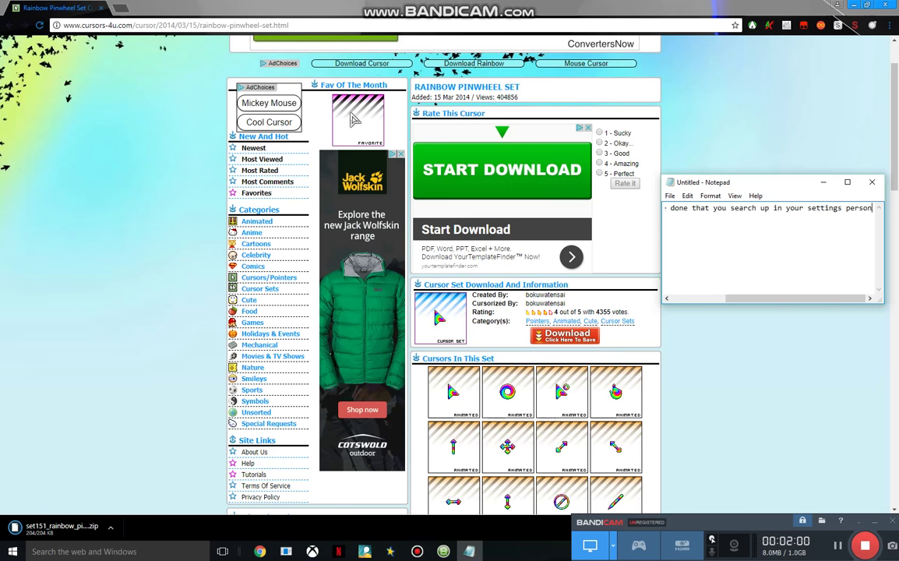
{"action": "type", "text": "litoi"}
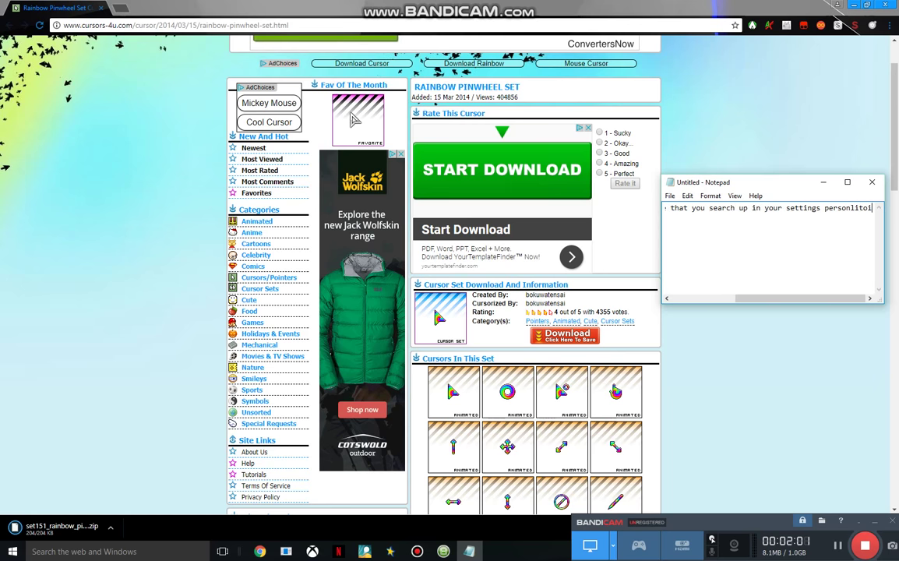
{"action": "type", "text": "n"}
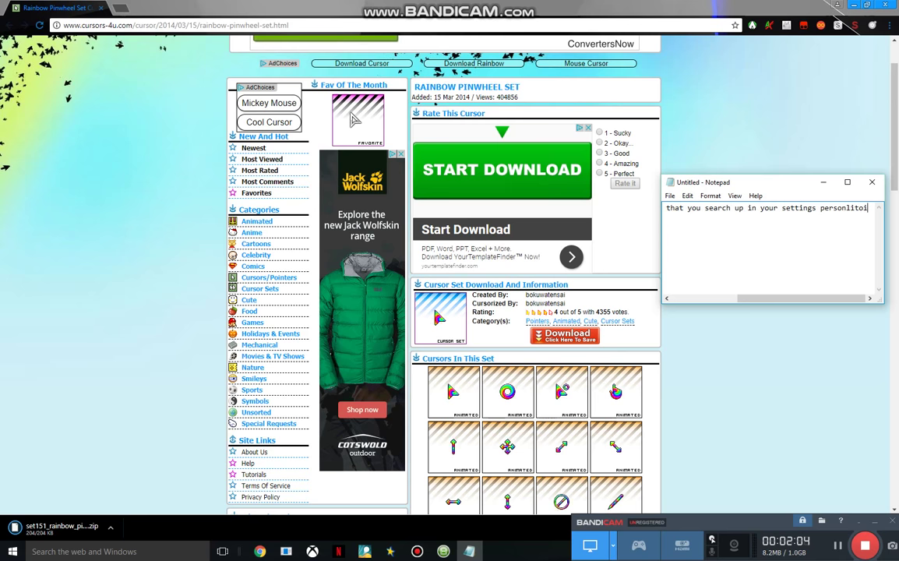
- Replace the whole Notepad note with the line "like this"
{"action": "type", "text": "ch as you have don"}
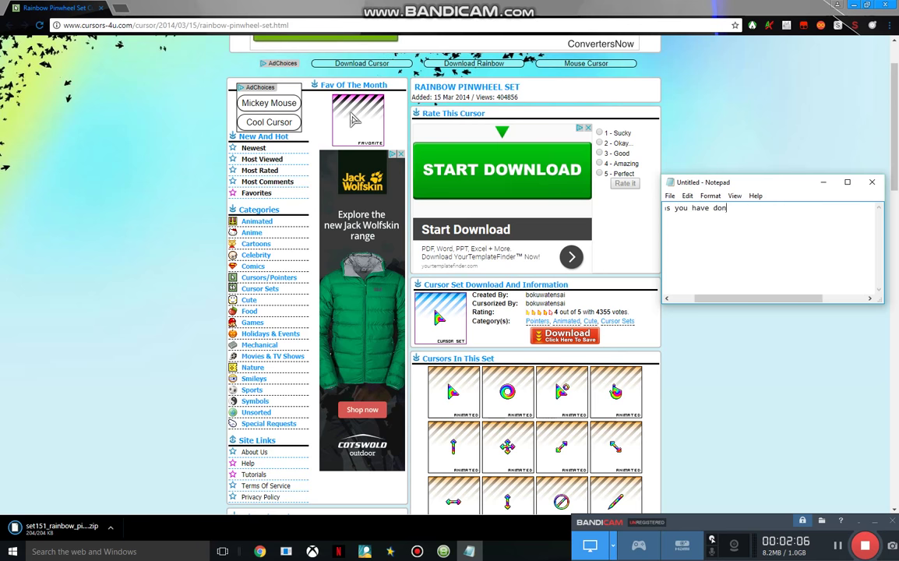
{"action": "key", "text": "ctrl+a"}
{"action": "key", "text": "BackSpace"}
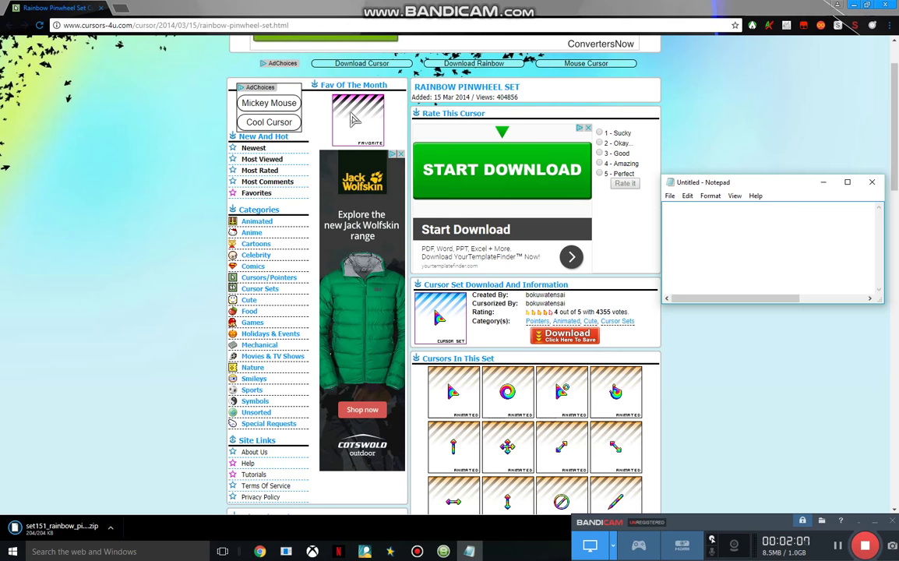
{"action": "type", "text": "like this"}
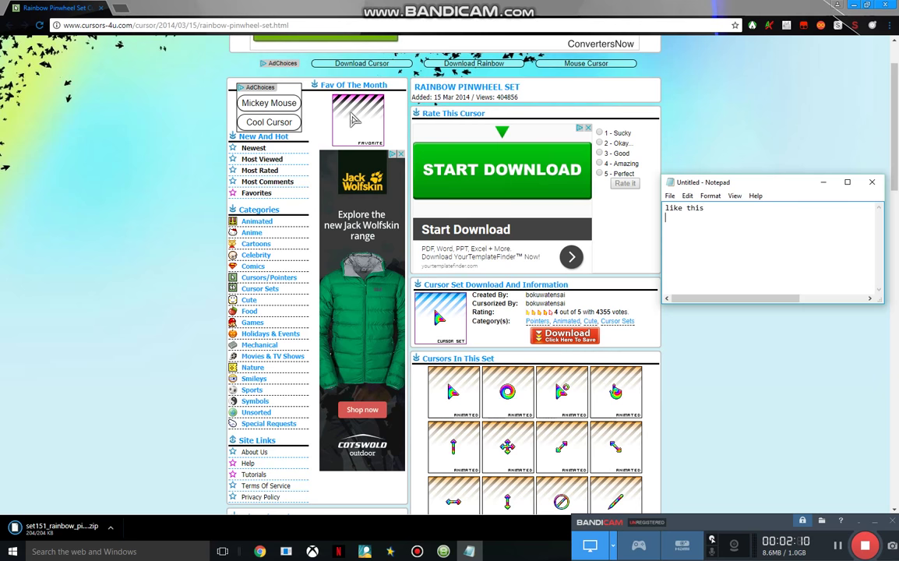
- Switch to Chrome, try to show the downloaded cursor set zip in its folder, and set it to open when done
{"action": "left_click", "coordinate": [783, 95]}
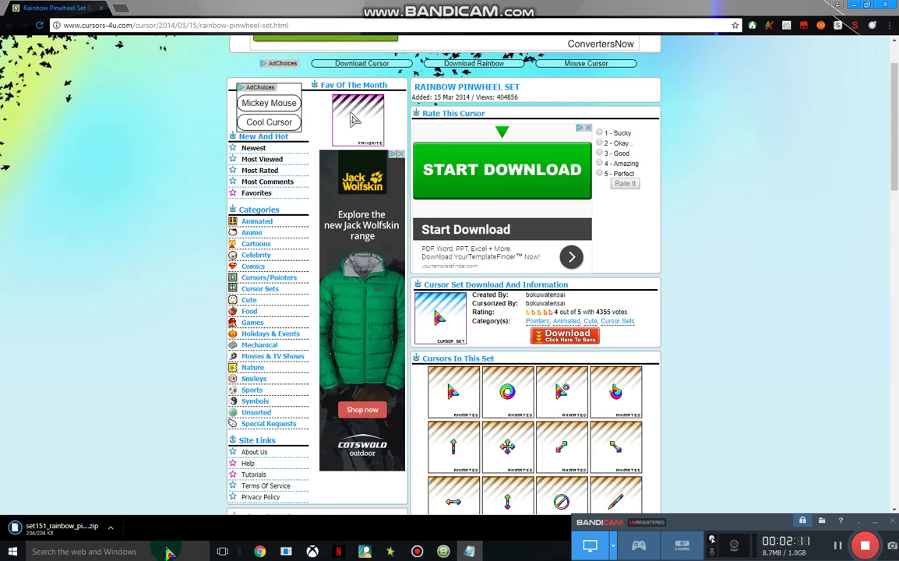
{"action": "left_click", "coordinate": [110, 528]}
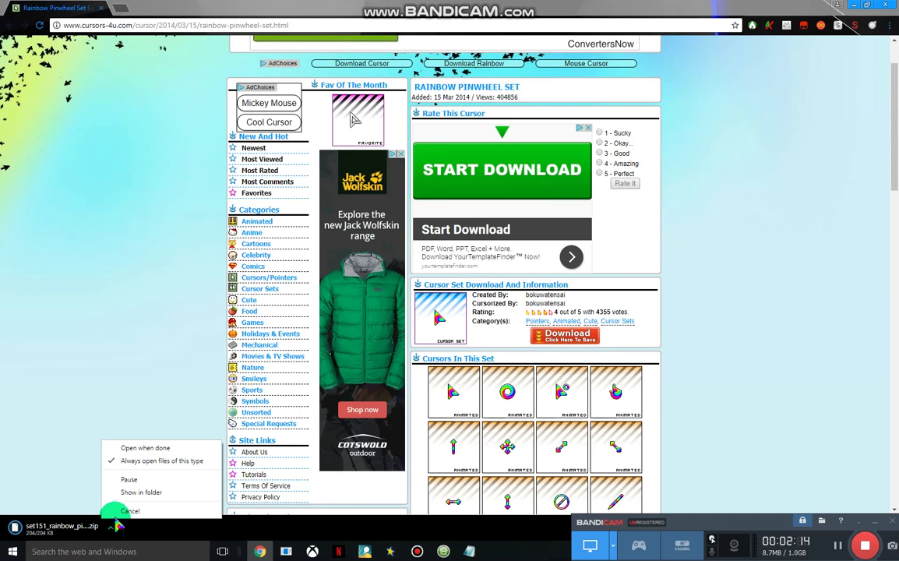
{"action": "left_click", "coordinate": [128, 492]}
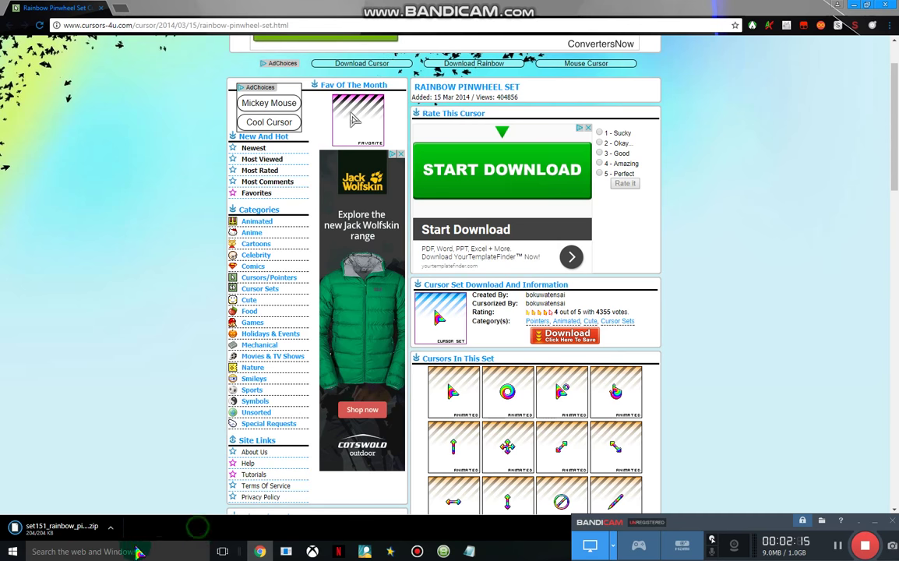
{"action": "left_click", "coordinate": [109, 528]}
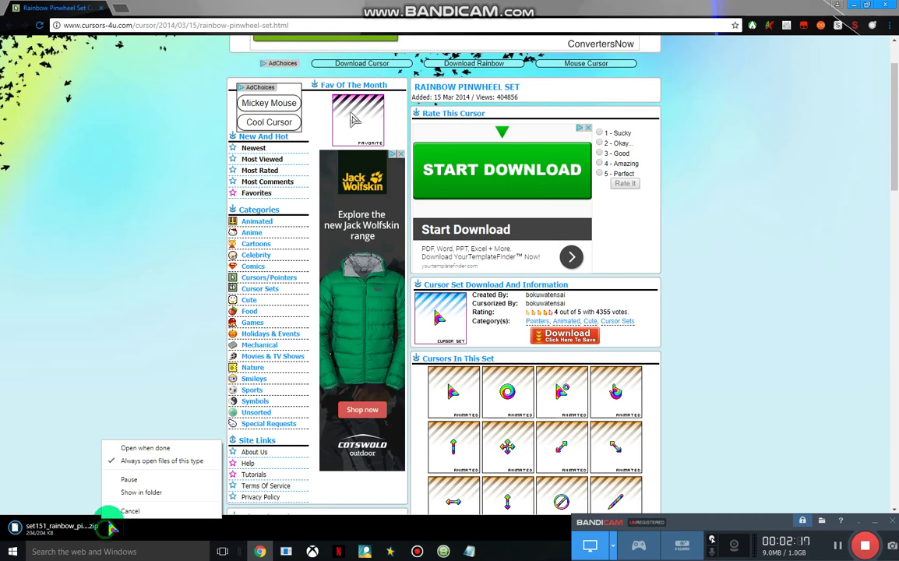
{"action": "left_click", "coordinate": [126, 449]}
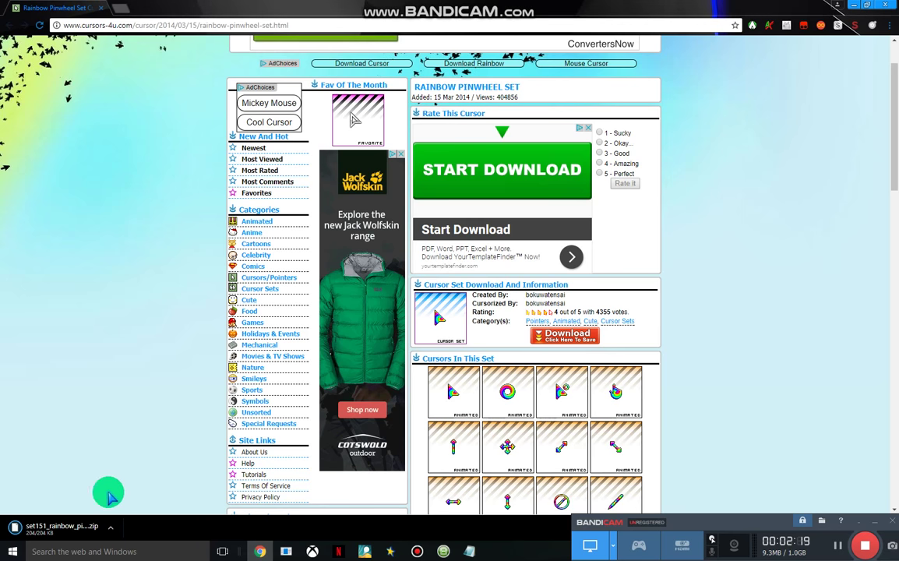
{"action": "left_click", "coordinate": [47, 551]}
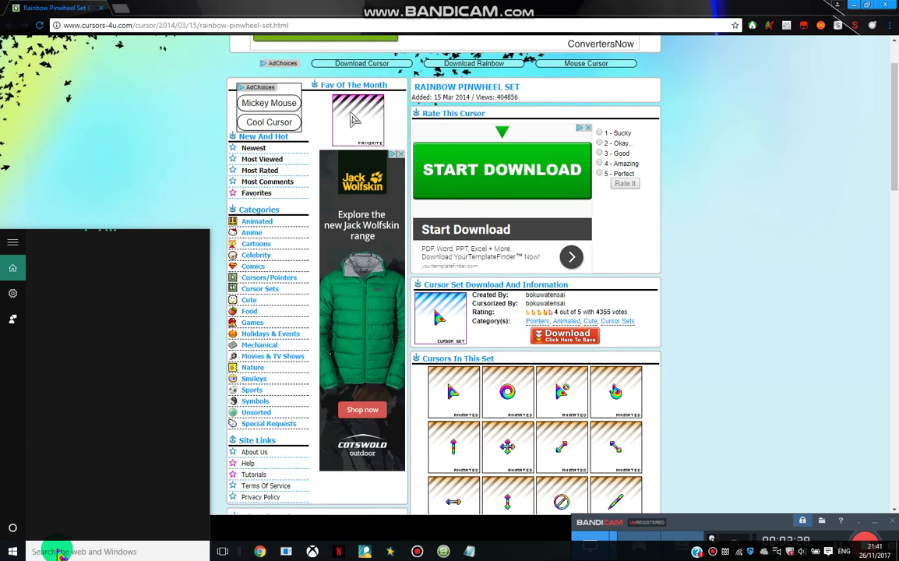
{"action": "left_click", "coordinate": [14, 550]}
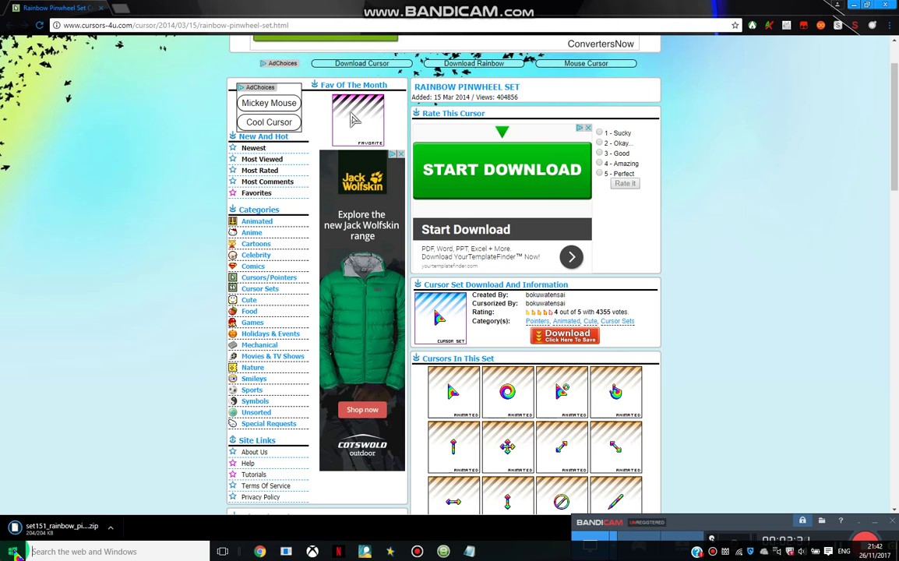
{"action": "left_click", "coordinate": [14, 550]}
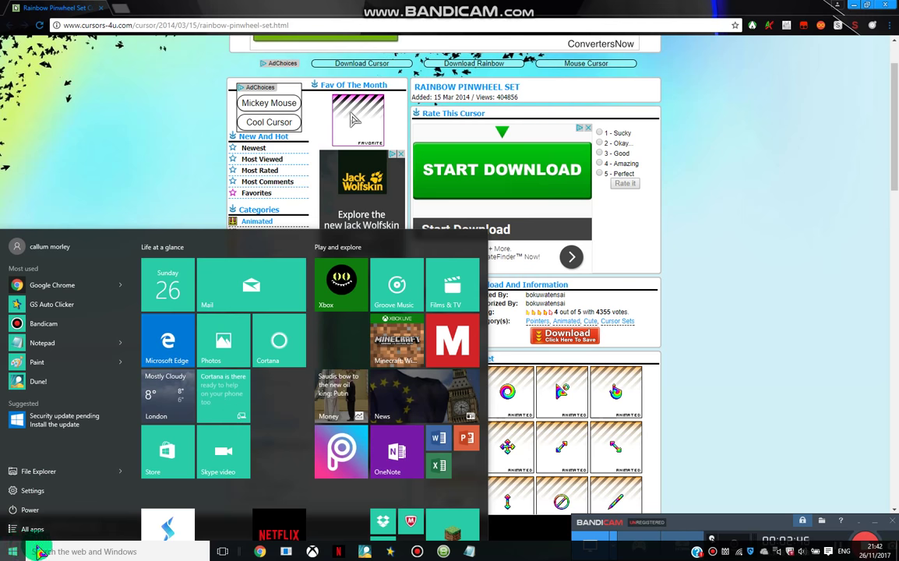
{"action": "left_click", "coordinate": [13, 550]}
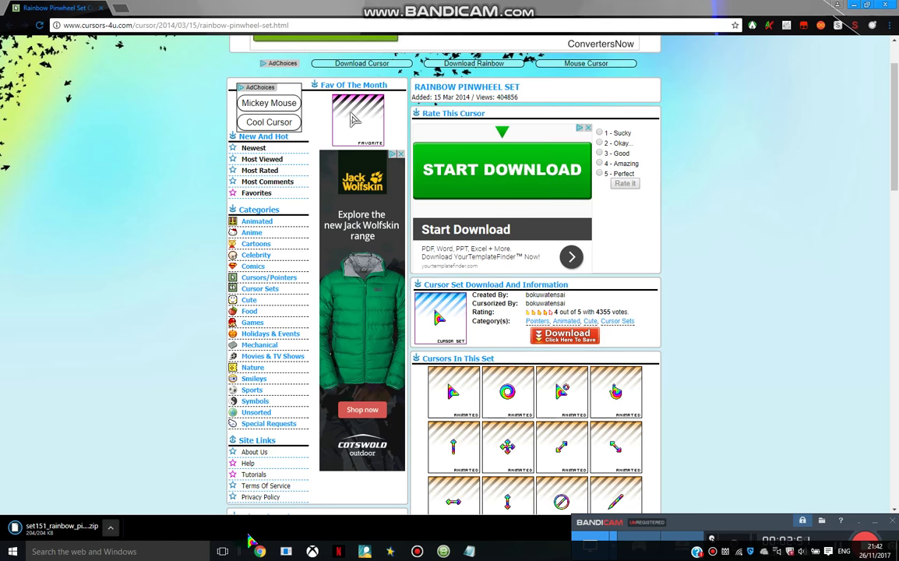
- Try again to show the downloaded cursor set zip in its containing folder
{"action": "left_click", "coordinate": [113, 527]}
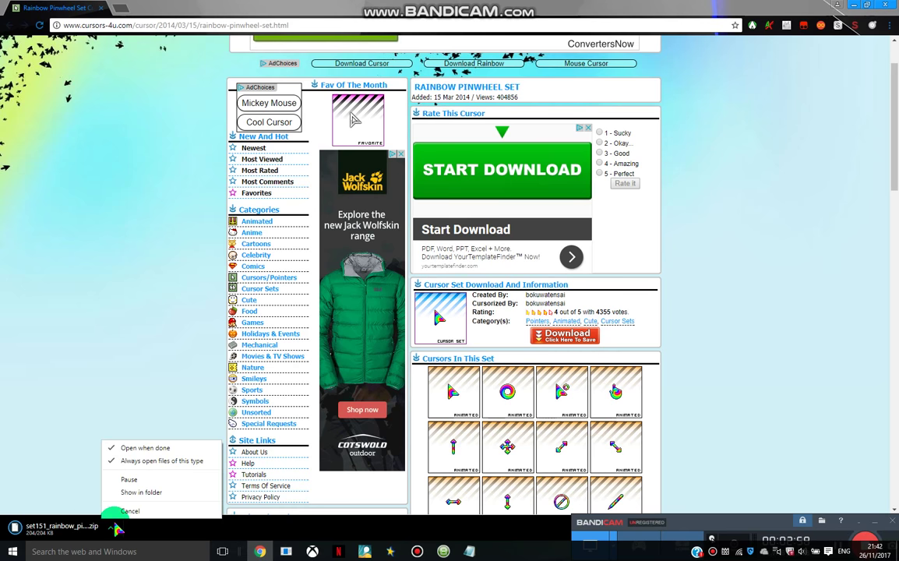
{"action": "left_click", "coordinate": [117, 512]}
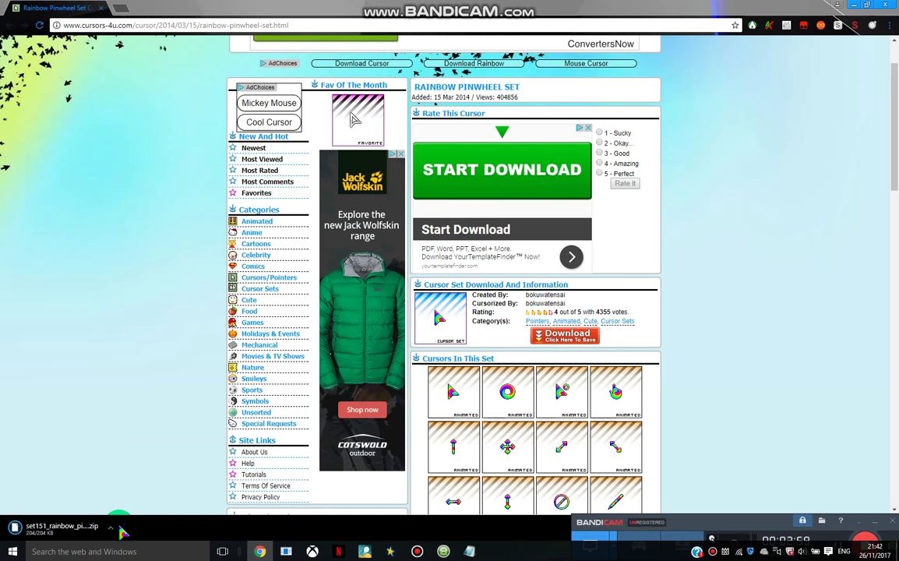
{"action": "left_click", "coordinate": [113, 525]}
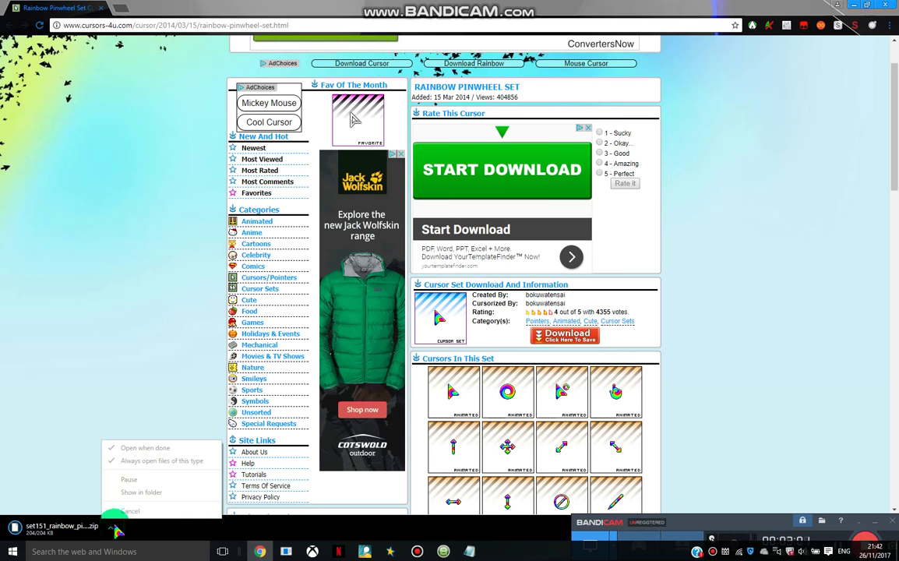
{"action": "left_click", "coordinate": [144, 490]}
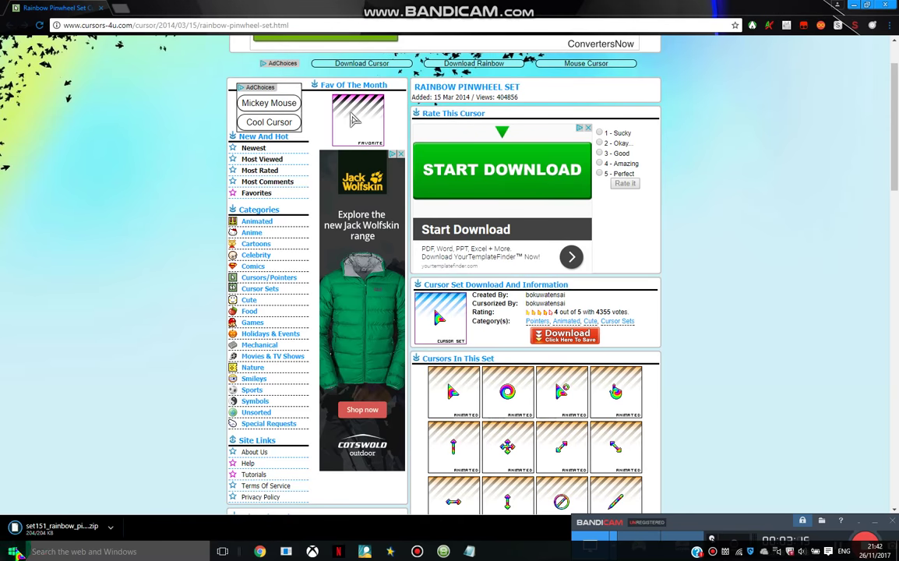
- Open the Windows Settings app
{"action": "left_click", "coordinate": [13, 552]}
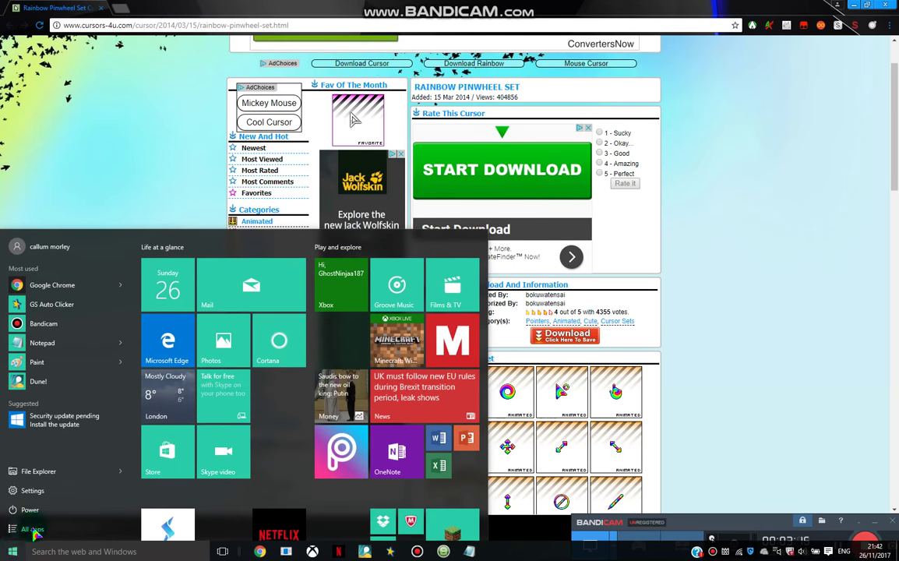
{"action": "left_click", "coordinate": [39, 491]}
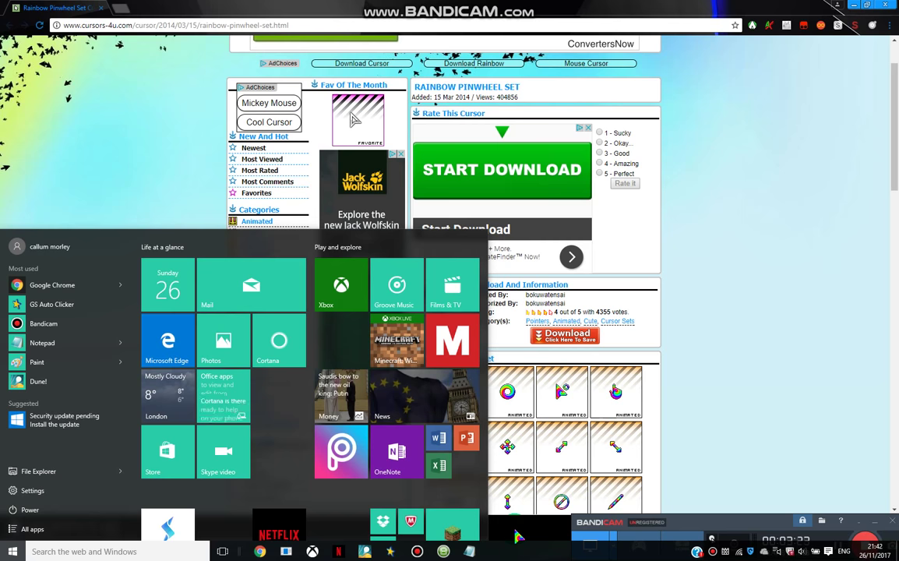
{"action": "left_click", "coordinate": [11, 551]}
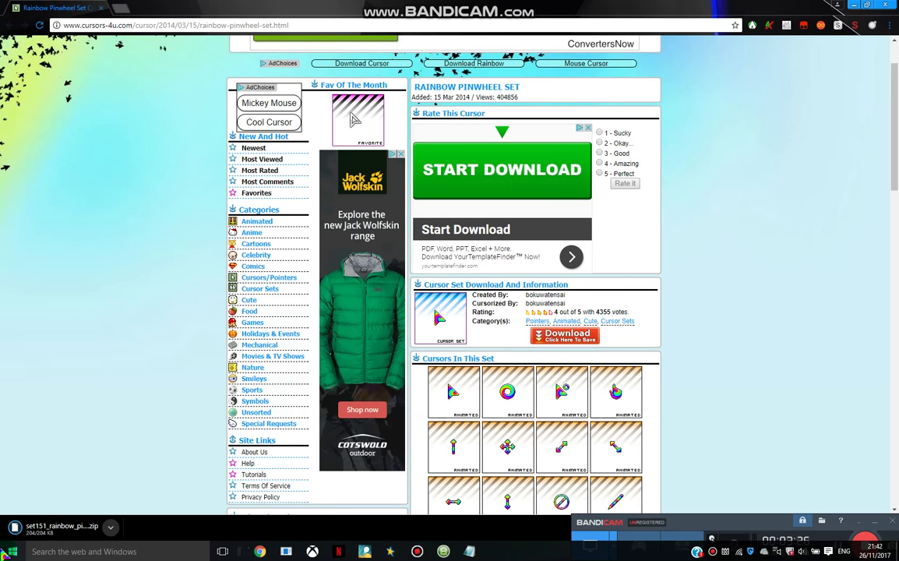
{"action": "left_click", "coordinate": [9, 553]}
{"action": "left_click", "coordinate": [8, 551]}
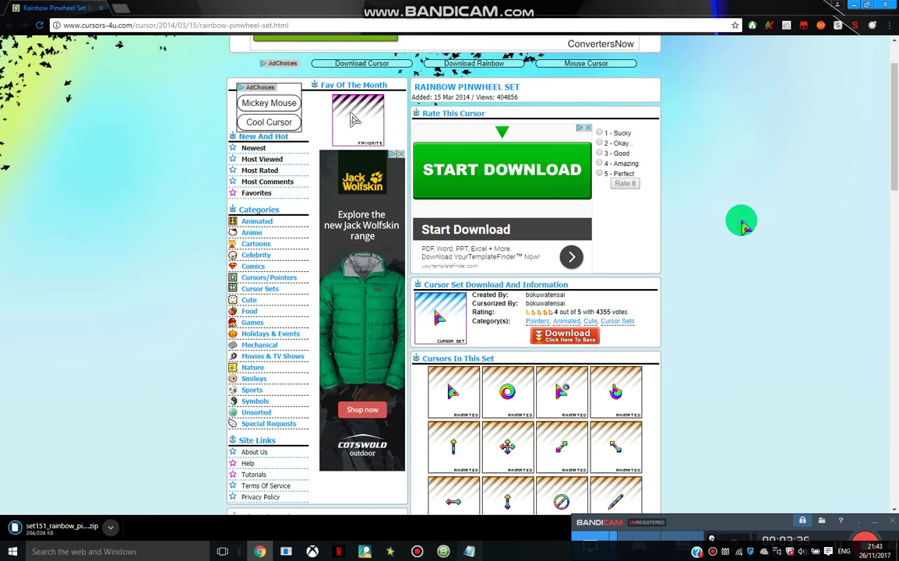
- Switch to Notepad and replace the note with a line ending "slow pc im just witing for it to ,load be bk with you guys when it loads"
{"action": "key", "text": "alt+Tab"}
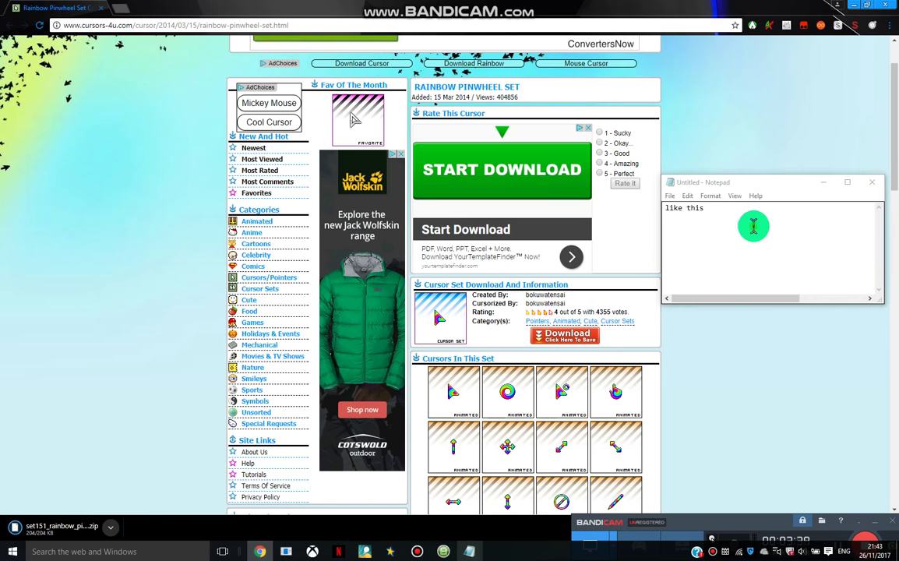
{"action": "left_click", "coordinate": [736, 209]}
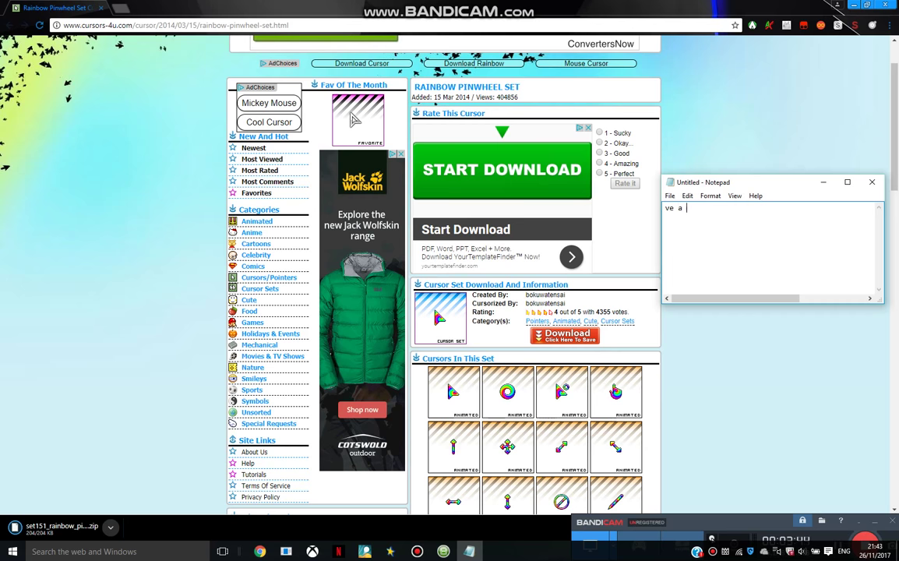
{"action": "type", "text": "pc "}
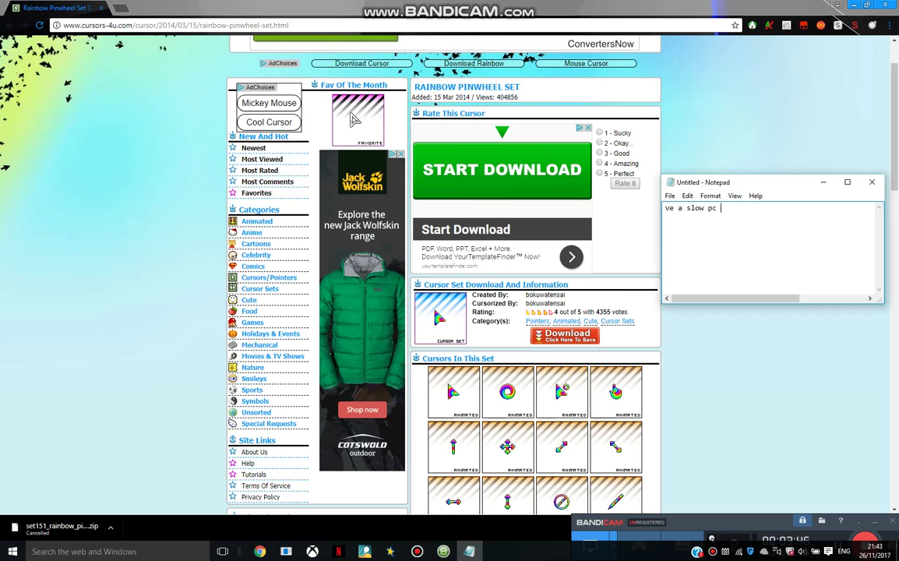
{"action": "type", "text": "im just"}
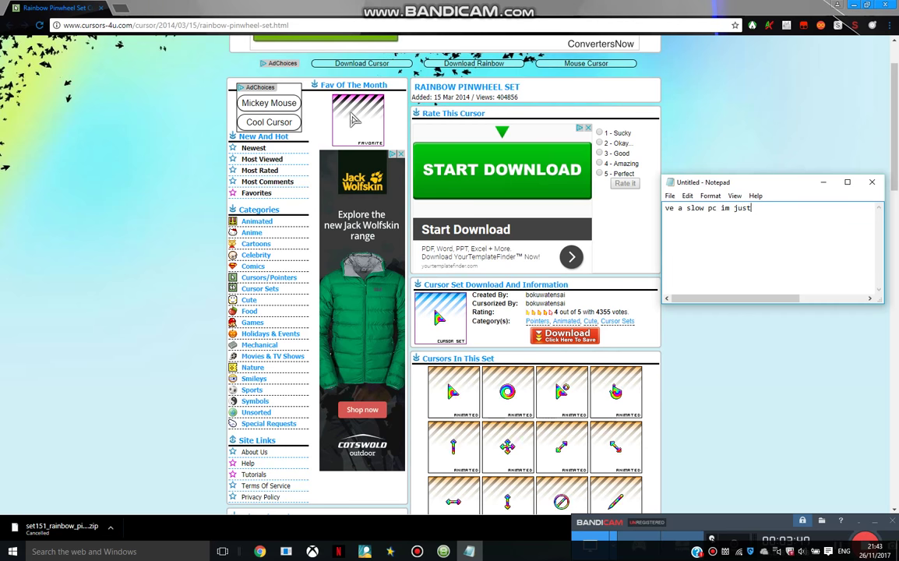
{"action": "type", "text": " witing for it to ,load"}
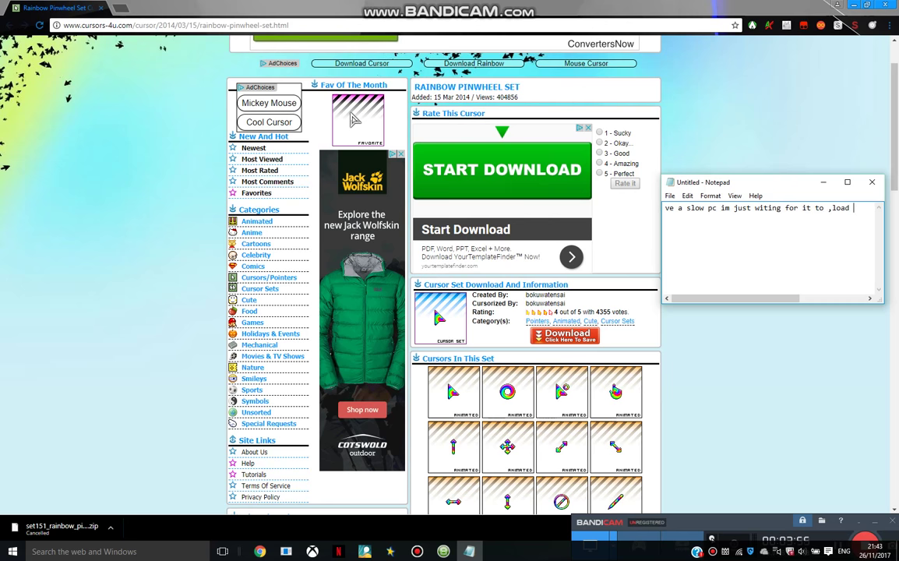
{"action": "type", "text": "k with you"}
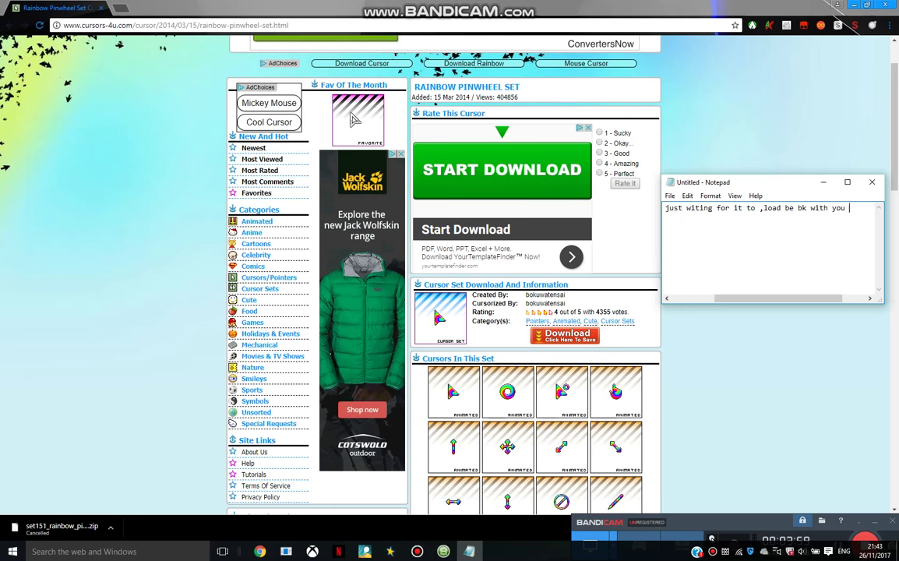
{"action": "type", "text": " guys when"}
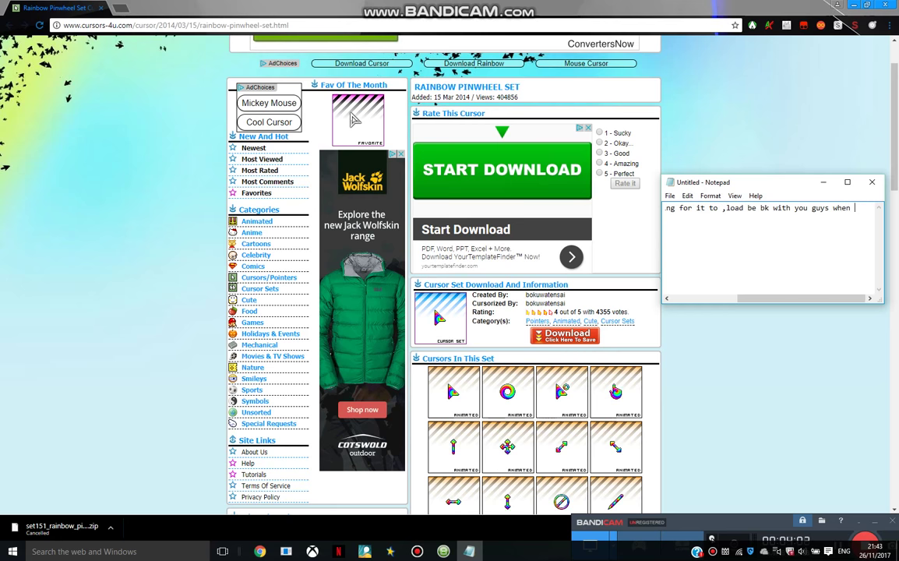
{"action": "type", "text": " it loads"}
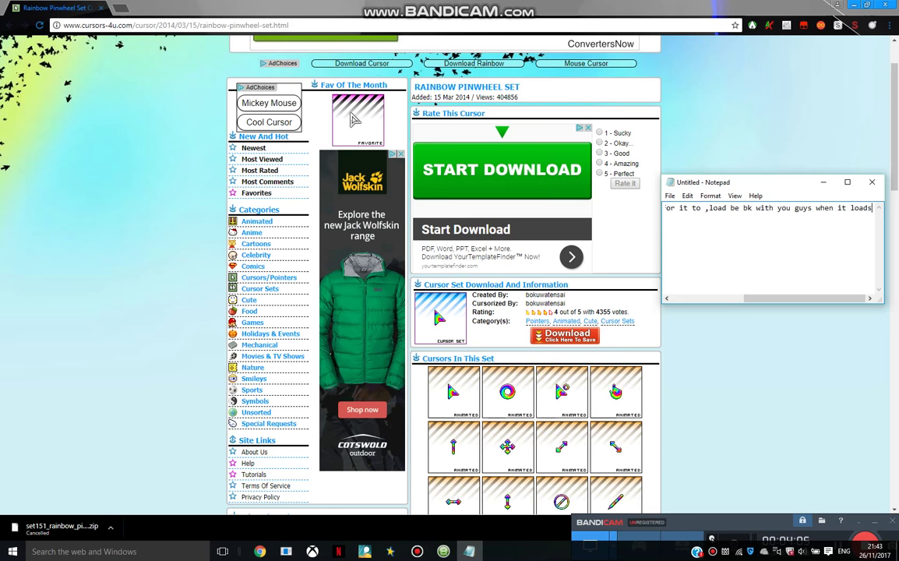
- Clear the whole waiting message from the Notepad note
{"action": "key", "text": "BackSpace"}
{"action": "key", "text": "BackSpace"}
{"action": "key", "text": "BackSpace"}
{"action": "key", "text": "BackSpace"}
{"action": "key", "text": "BackSpace"}
{"action": "key", "text": "BackSpace"}
{"action": "key", "text": "BackSpace"}
{"action": "key", "text": "BackSpace"}
{"action": "key", "text": "BackSpace"}
{"action": "key", "text": "BackSpace"}
{"action": "key", "text": "BackSpace"}
{"action": "key", "text": "BackSpace"}
{"action": "key", "text": "BackSpace"}
{"action": "key", "text": "BackSpace"}
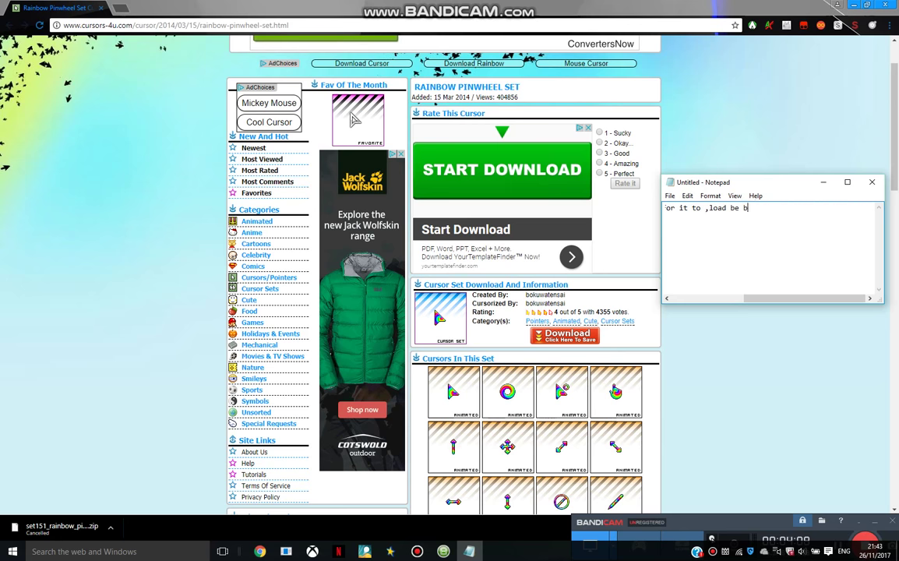
{"action": "key", "text": "BackSpace"}
{"action": "key", "text": "BackSpace"}
{"action": "key", "text": "BackSpace"}
{"action": "key", "text": "BackSpace"}
{"action": "key", "text": "BackSpace"}
{"action": "key", "text": "BackSpace"}
{"action": "key", "text": "BackSpace"}
{"action": "key", "text": "BackSpace"}
{"action": "key", "text": "BackSpace"}
{"action": "key", "text": "BackSpace"}
{"action": "key", "text": "BackSpace"}
{"action": "key", "text": "BackSpace"}
{"action": "key", "text": "BackSpace"}
{"action": "key", "text": "BackSpace"}
{"action": "key", "text": "BackSpace"}
{"action": "key", "text": "BackSpace"}
{"action": "key", "text": "BackSpace"}
{"action": "key", "text": "BackSpace"}
{"action": "key", "text": "BackSpace"}
{"action": "key", "text": "BackSpace"}
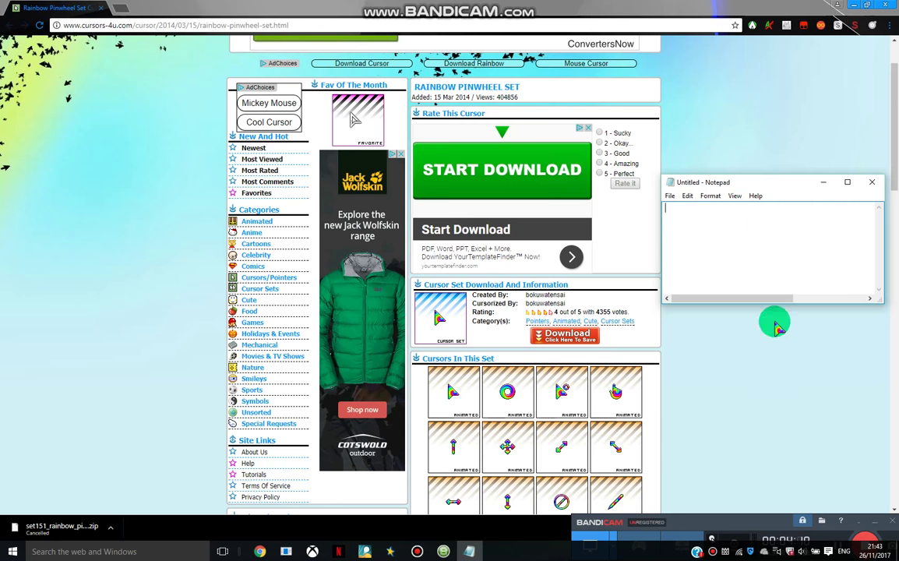
- Move the Bandicam window out of the way, switch to Notepad and write "okay guys im bk it finally"
{"action": "left_click", "coordinate": [778, 532]}
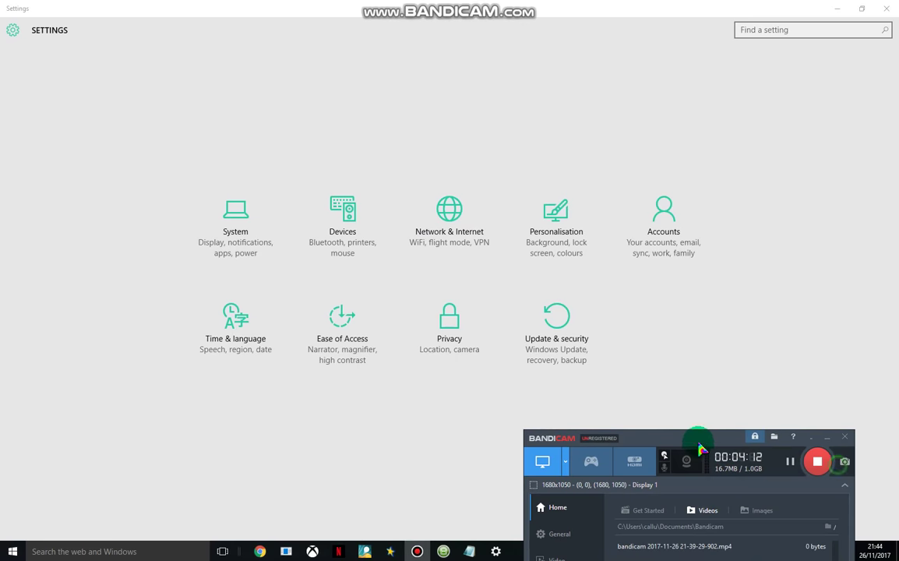
{"action": "left_click_drag", "start_coordinate": [701, 449], "coordinate": [747, 531]}
{"action": "left_click", "coordinate": [469, 550]}
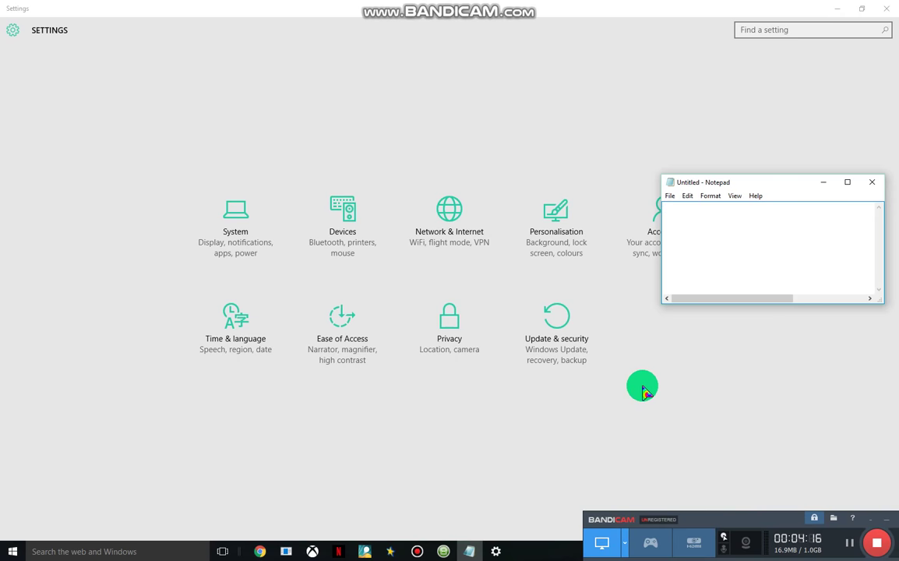
{"action": "type", "text": "okay guys im bk it finally"}
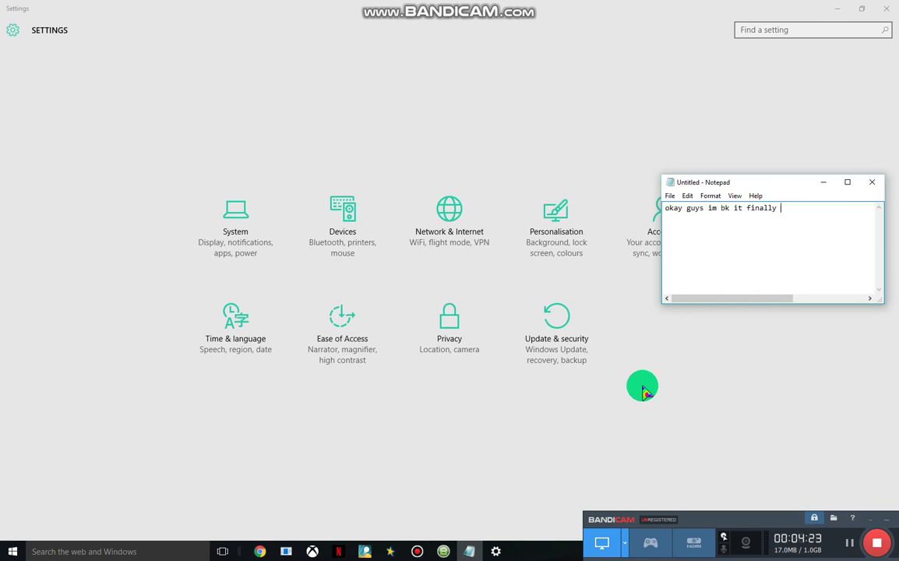
{"action": "type", "text": "ad"}
- Replace the note with "okay so you want to go to the tab i go to okay.."
{"action": "key", "text": "BackSpace"}
{"action": "key", "text": "BackSpace"}
{"action": "key", "text": "BackSpace"}
{"action": "key", "text": "BackSpace"}
{"action": "key", "text": "BackSpace"}
{"action": "key", "text": "BackSpace"}
{"action": "key", "text": "BackSpace"}
{"action": "key", "text": "BackSpace"}
{"action": "key", "text": "BackSpace"}
{"action": "key", "text": "BackSpace"}
{"action": "key", "text": "BackSpace"}
{"action": "key", "text": "BackSpace"}
{"action": "key", "text": "BackSpace"}
{"action": "key", "text": "BackSpace"}
{"action": "key", "text": "BackSpace"}
{"action": "key", "text": "BackSpace"}
{"action": "key", "text": "BackSpace"}
{"action": "key", "text": "BackSpace"}
{"action": "key", "text": "BackSpace"}
{"action": "key", "text": "BackSpace"}
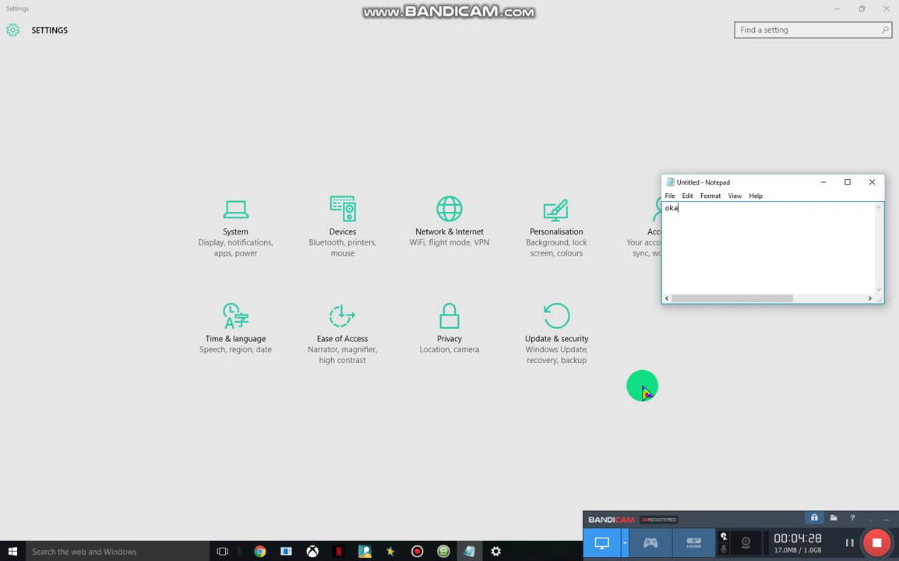
{"action": "type", "text": "okay so you want to go to the tab"}
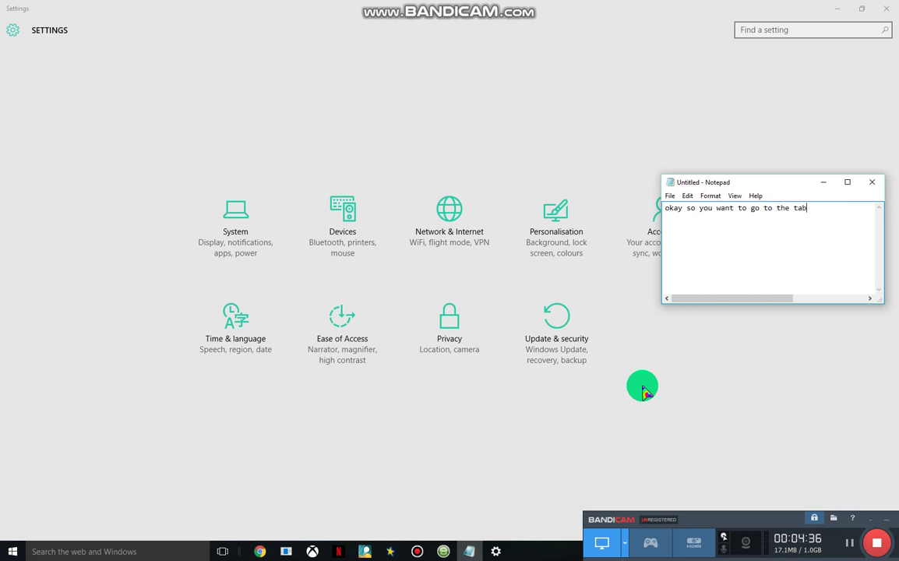
{"action": "type", "text": " i go to okay.."}
- Switch to Settings and open the Personalisation category
{"action": "left_click", "coordinate": [754, 144]}
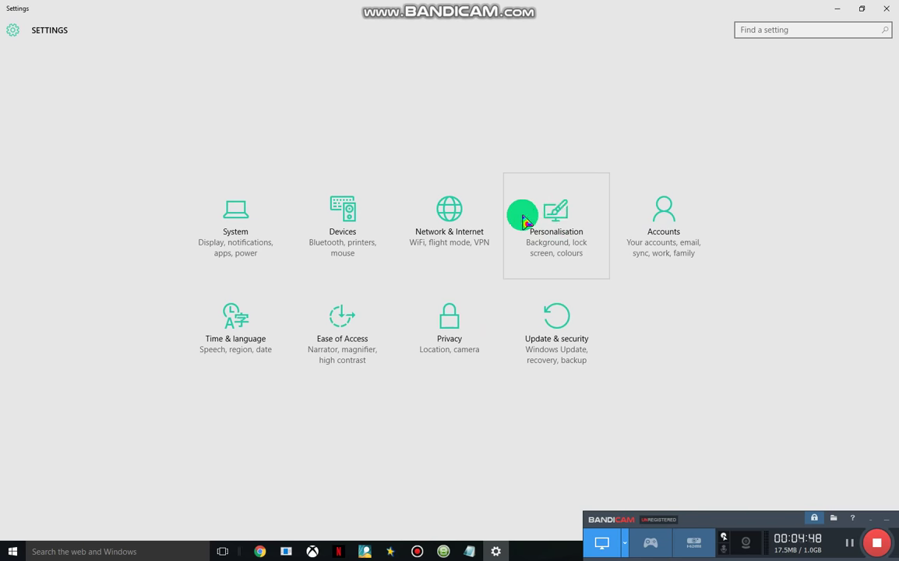
{"action": "left_click", "coordinate": [562, 200]}
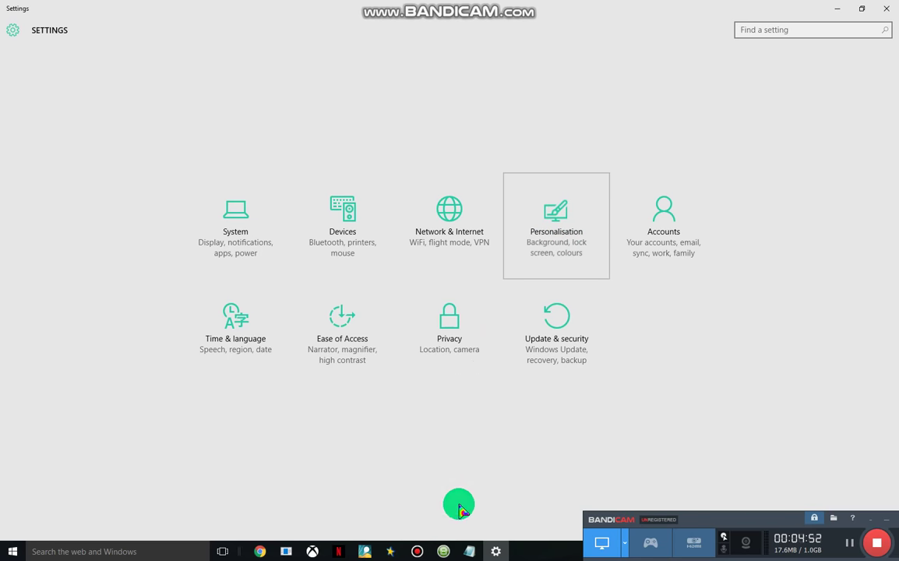
- Switch to Notepad and replace the note with "then you go to themes tab"
{"action": "left_click", "coordinate": [469, 549]}
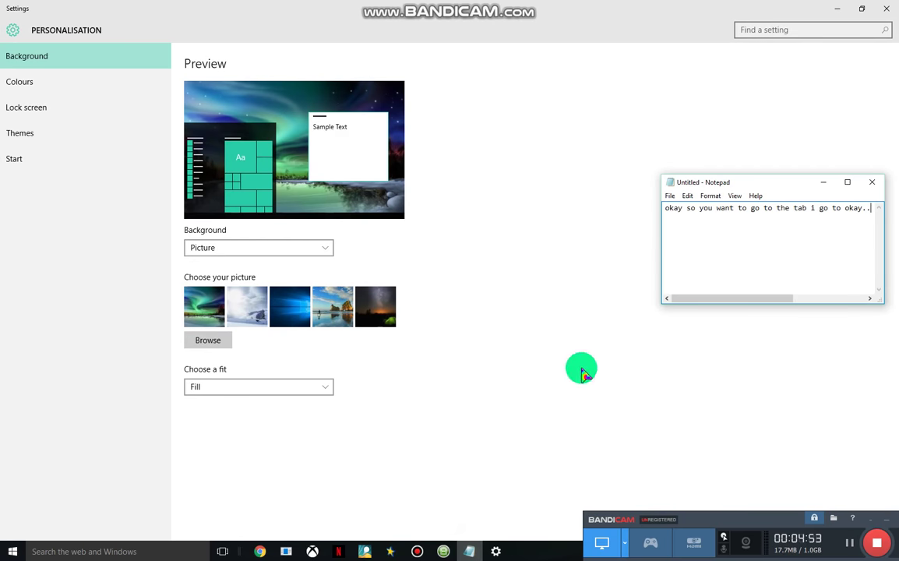
{"action": "left_click", "coordinate": [745, 234]}
{"action": "key", "text": "BackSpace"}
{"action": "key", "text": "BackSpace"}
{"action": "key", "text": "BackSpace"}
{"action": "key", "text": "BackSpace"}
{"action": "key", "text": "BackSpace"}
{"action": "key", "text": "BackSpace"}
{"action": "key", "text": "BackSpace"}
{"action": "key", "text": "BackSpace"}
{"action": "key", "text": "BackSpace"}
{"action": "key", "text": "BackSpace"}
{"action": "key", "text": "BackSpace"}
{"action": "key", "text": "BackSpace"}
{"action": "key", "text": "BackSpace"}
{"action": "key", "text": "BackSpace"}
{"action": "key", "text": "BackSpace"}
{"action": "key", "text": "BackSpace"}
{"action": "key", "text": "BackSpace"}
{"action": "key", "text": "BackSpace"}
{"action": "key", "text": "BackSpace"}
{"action": "key", "text": "BackSpace"}
{"action": "key", "text": "BackSpace"}
{"action": "key", "text": "BackSpace"}
{"action": "key", "text": "BackSpace"}
{"action": "key", "text": "BackSpace"}
{"action": "key", "text": "BackSpace"}
{"action": "key", "text": "BackSpace"}
{"action": "key", "text": "BackSpace"}
{"action": "key", "text": "BackSpace"}
{"action": "key", "text": "BackSpace"}
{"action": "key", "text": "BackSpace"}
{"action": "key", "text": "BackSpace"}
{"action": "key", "text": "BackSpace"}
{"action": "key", "text": "BackSpace"}
{"action": "key", "text": "BackSpace"}
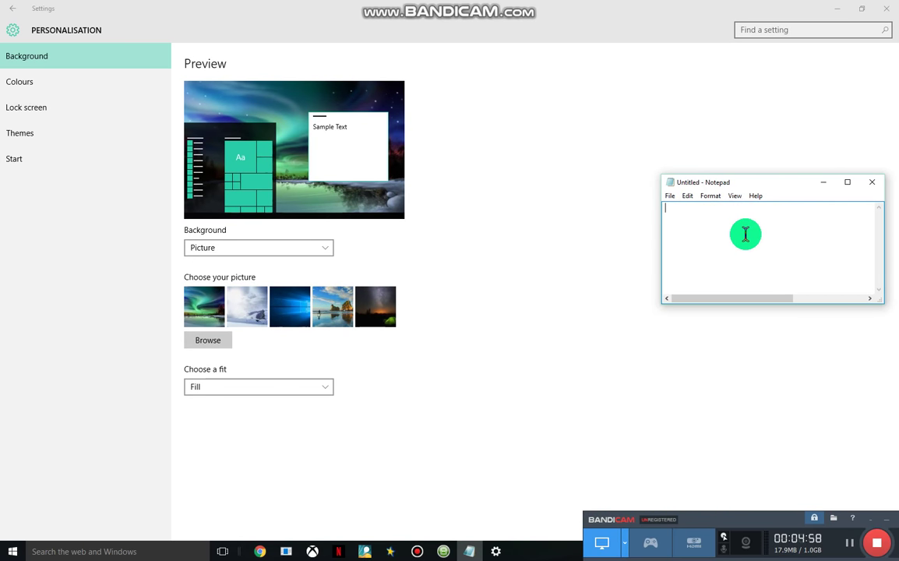
{"action": "type", "text": "then you"}
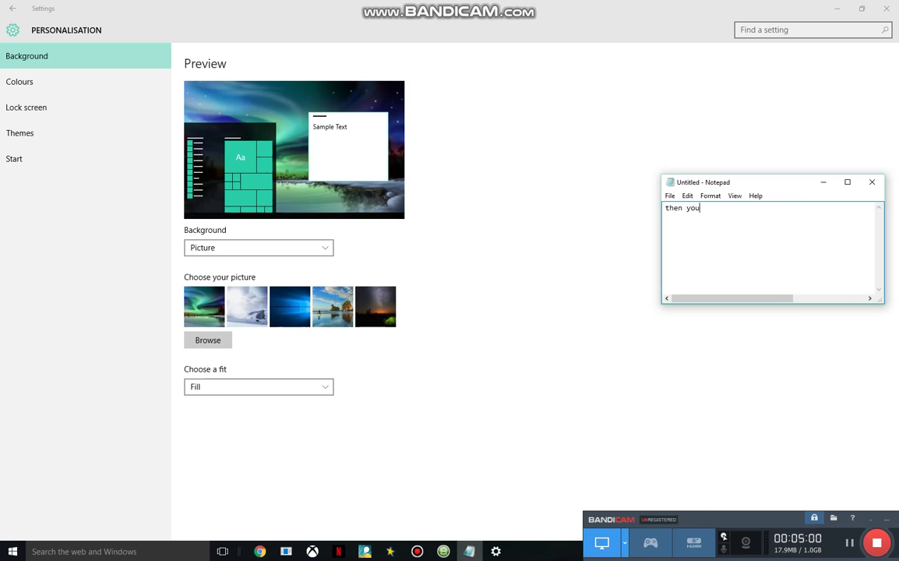
{"action": "type", "text": " go to"}
{"action": "left_click", "coordinate": [746, 234]}
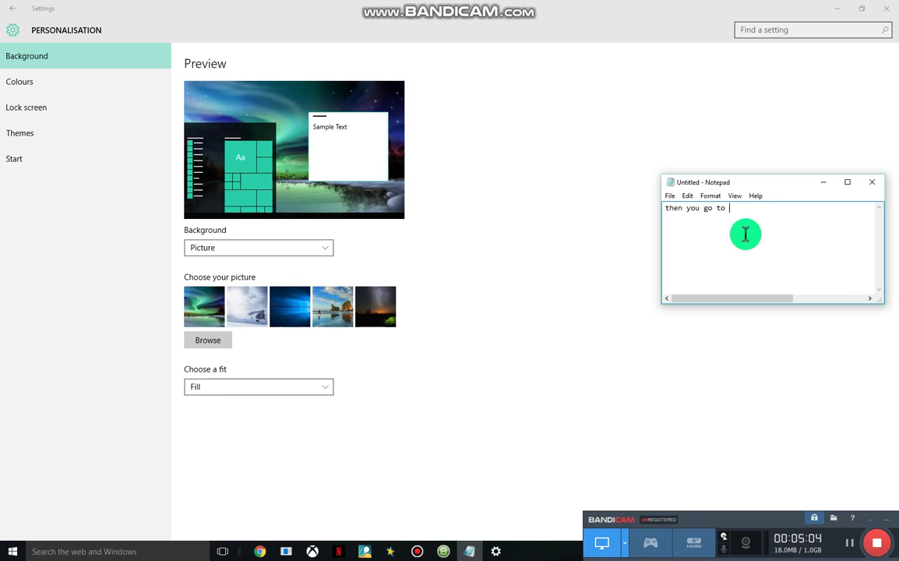
{"action": "type", "text": "o themes"}
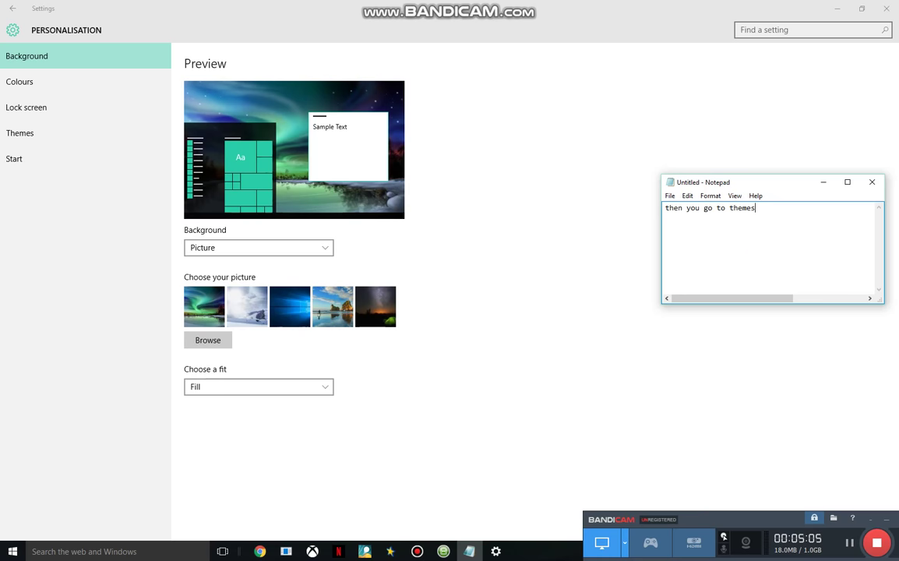
{"action": "type", "text": " tab"}
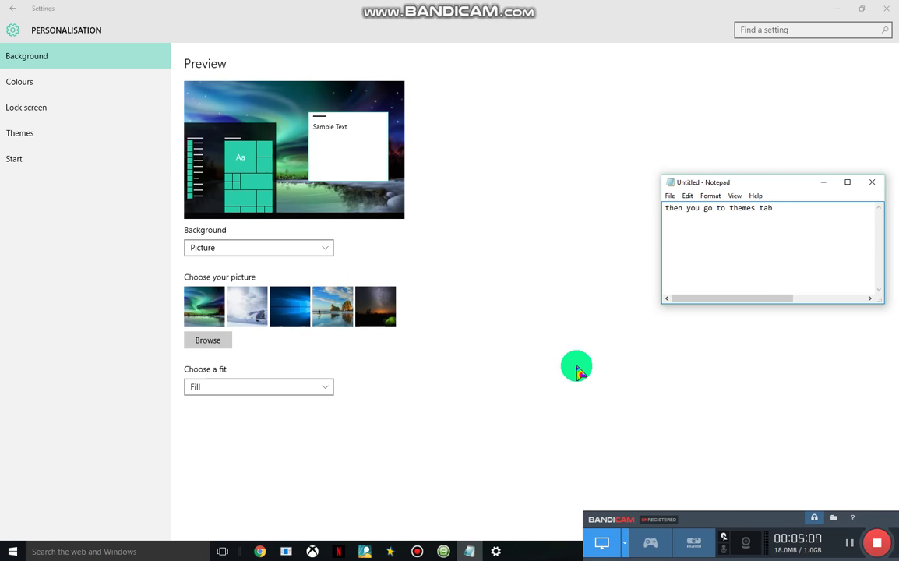
- Switch to Settings and show the Themes page of the personalisation settings
{"action": "left_click", "coordinate": [588, 363]}
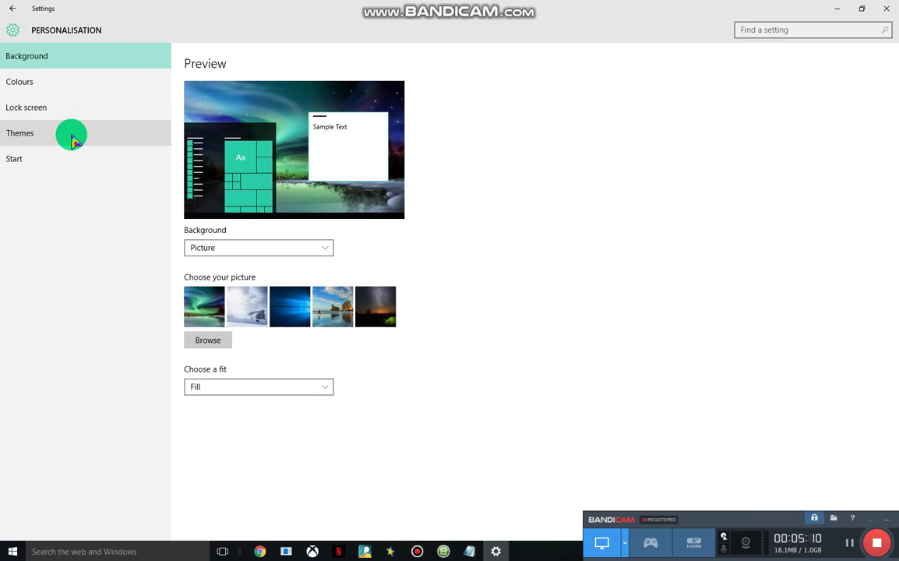
{"action": "left_click", "coordinate": [26, 134]}
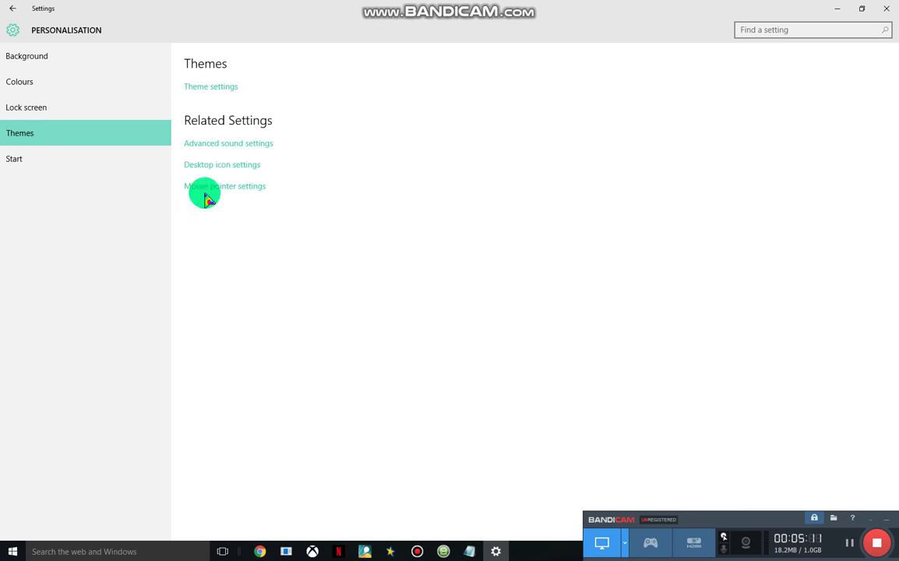
- Switch to Notepad and replace the note with "now you clicker mouse pointer settings"
{"action": "left_click", "coordinate": [472, 551]}
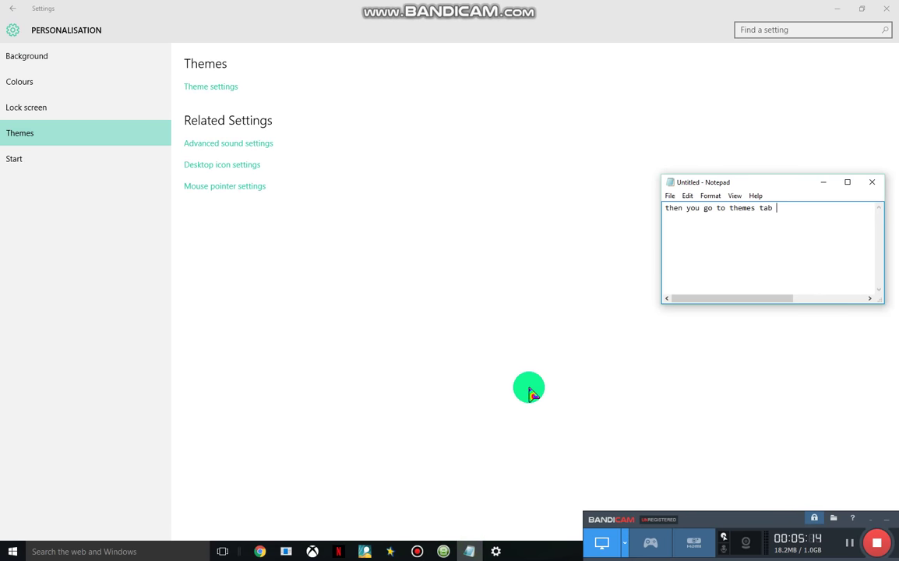
{"action": "key", "text": "BackSpace"}
{"action": "key", "text": "BackSpace"}
{"action": "key", "text": "BackSpace"}
{"action": "key", "text": "BackSpace"}
{"action": "key", "text": "BackSpace"}
{"action": "key", "text": "BackSpace"}
{"action": "key", "text": "BackSpace"}
{"action": "key", "text": "BackSpace"}
{"action": "key", "text": "BackSpace"}
{"action": "key", "text": "BackSpace"}
{"action": "key", "text": "BackSpace"}
{"action": "key", "text": "BackSpace"}
{"action": "key", "text": "BackSpace"}
{"action": "key", "text": "BackSpace"}
{"action": "key", "text": "BackSpace"}
{"action": "key", "text": "BackSpace"}
{"action": "key", "text": "BackSpace"}
{"action": "key", "text": "BackSpace"}
{"action": "key", "text": "BackSpace"}
{"action": "key", "text": "BackSpace"}
{"action": "type", "text": "now you clicker"}
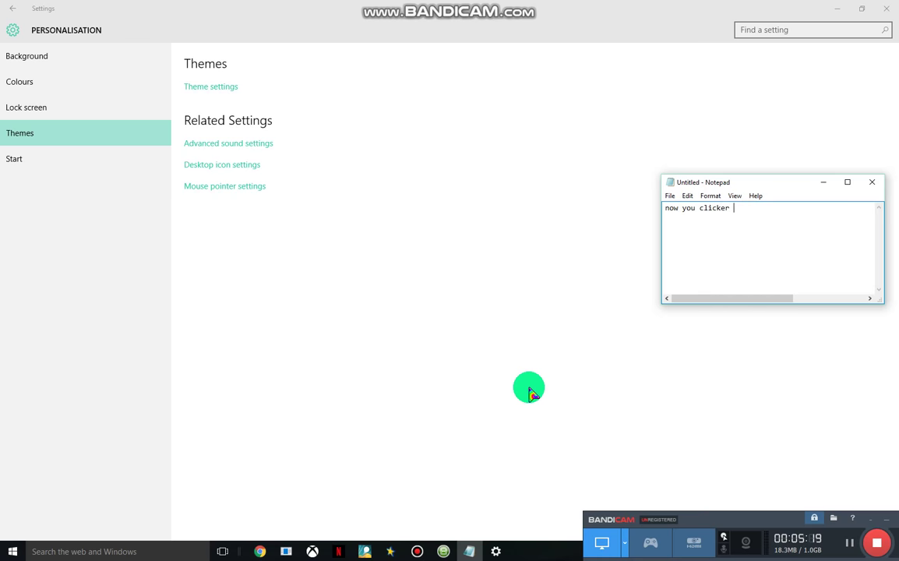
{"action": "type", "text": " mouse pointer op"}
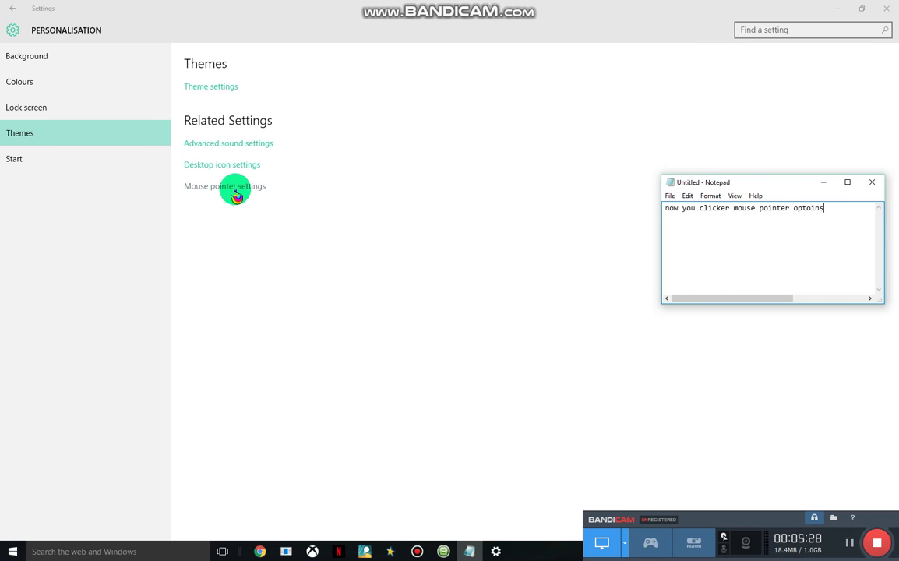
{"action": "type", "text": "toi"}
{"action": "key", "text": "BackSpace"}
{"action": "key", "text": "BackSpace"}
{"action": "key", "text": "BackSpace"}
{"action": "key", "text": "BackSpace"}
{"action": "key", "text": "BackSpace"}
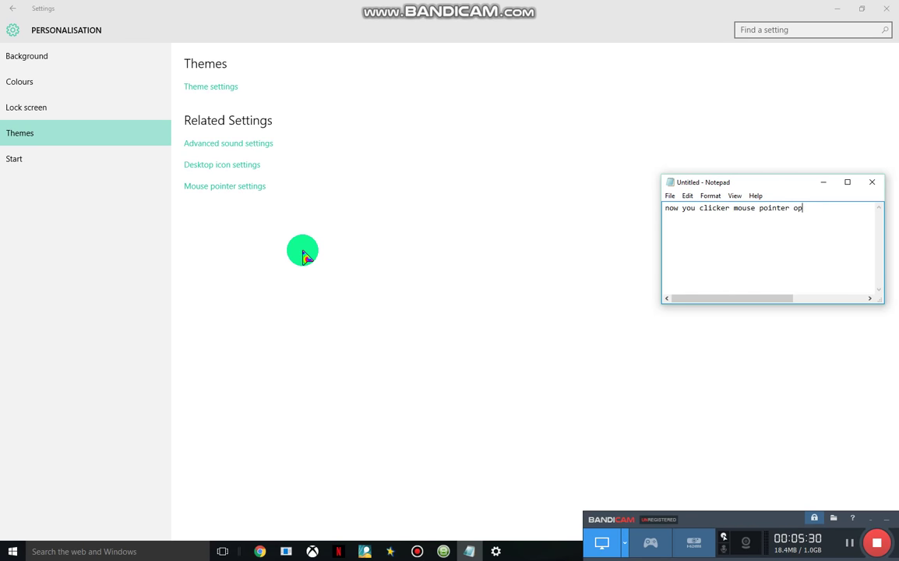
{"action": "type", "text": "settings"}
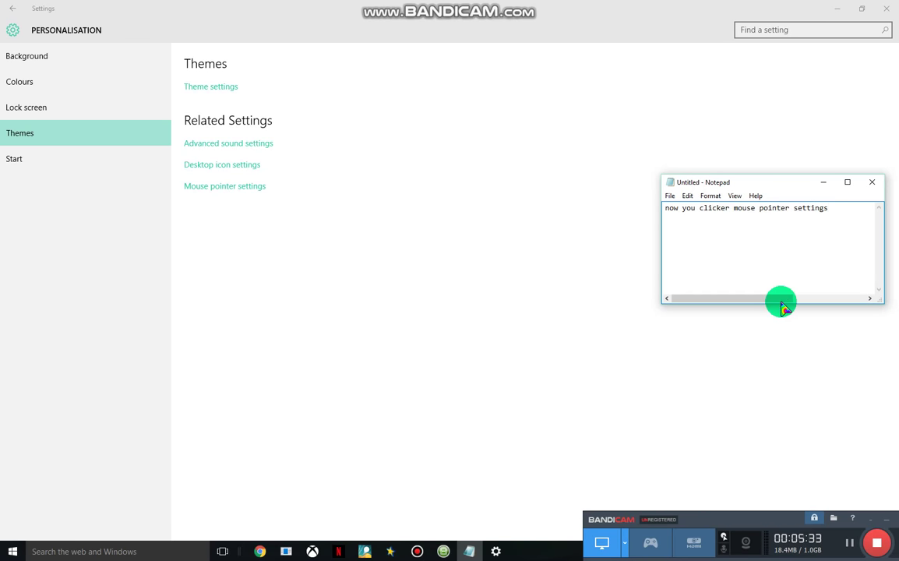
- Switch to Settings and open the mouse pointer settings related to themes
{"action": "left_click", "coordinate": [409, 271]}
{"action": "left_click", "coordinate": [221, 193]}
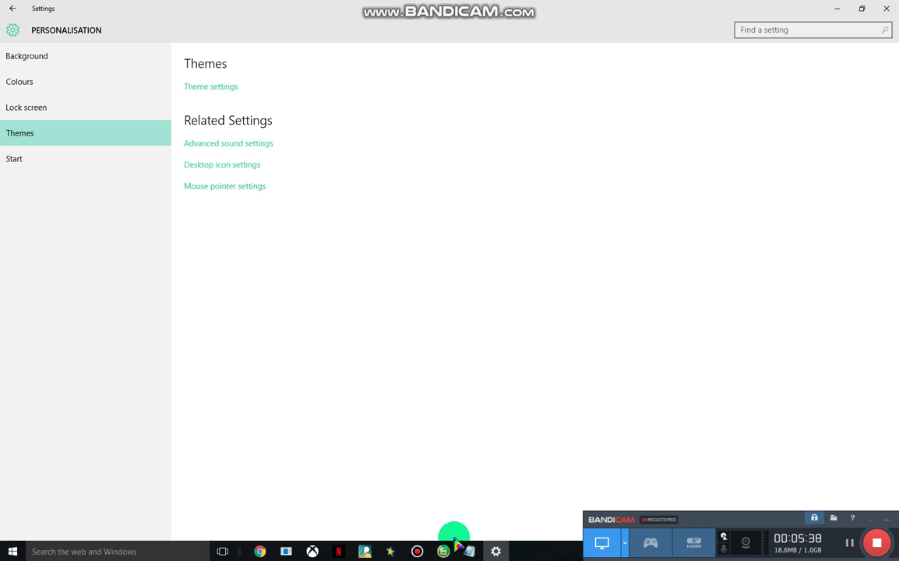
- Bring the Settings window forward and open Mouse Properties from the related settings on the Themes page
{"action": "left_click", "coordinate": [469, 550]}
{"action": "left_click", "coordinate": [285, 226]}
{"action": "left_click", "coordinate": [232, 192]}
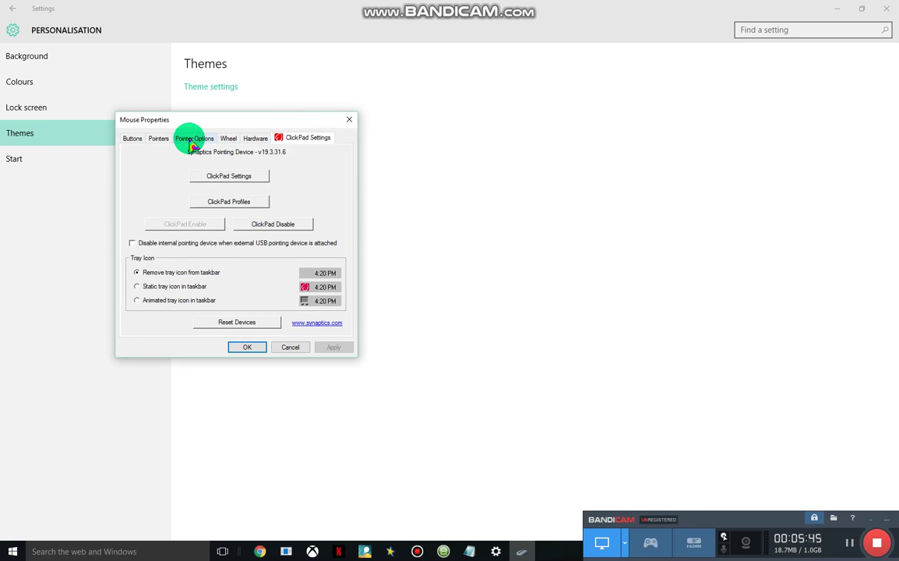
- Switch to Notepad and replace the note with "just like this now you go to pointers"
{"action": "left_click", "coordinate": [470, 549]}
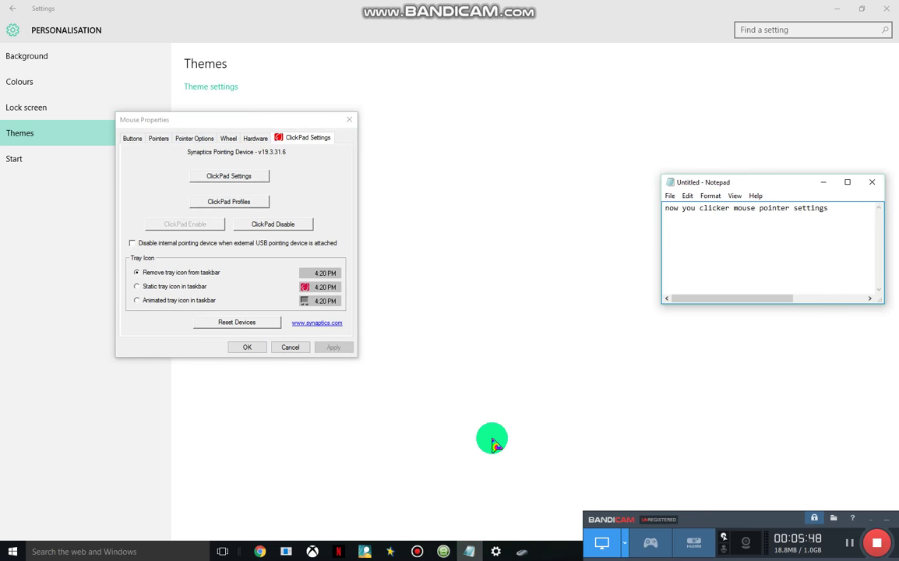
{"action": "key", "text": "BackSpace"}
{"action": "key", "text": "BackSpace"}
{"action": "key", "text": "BackSpace"}
{"action": "key", "text": "BackSpace"}
{"action": "key", "text": "BackSpace"}
{"action": "key", "text": "BackSpace"}
{"action": "key", "text": "BackSpace"}
{"action": "key", "text": "BackSpace"}
{"action": "key", "text": "BackSpace"}
{"action": "key", "text": "BackSpace"}
{"action": "key", "text": "BackSpace"}
{"action": "key", "text": "BackSpace"}
{"action": "key", "text": "BackSpace"}
{"action": "key", "text": "BackSpace"}
{"action": "key", "text": "BackSpace"}
{"action": "key", "text": "BackSpace"}
{"action": "key", "text": "BackSpace"}
{"action": "key", "text": "BackSpace"}
{"action": "key", "text": "BackSpace"}
{"action": "key", "text": "BackSpace"}
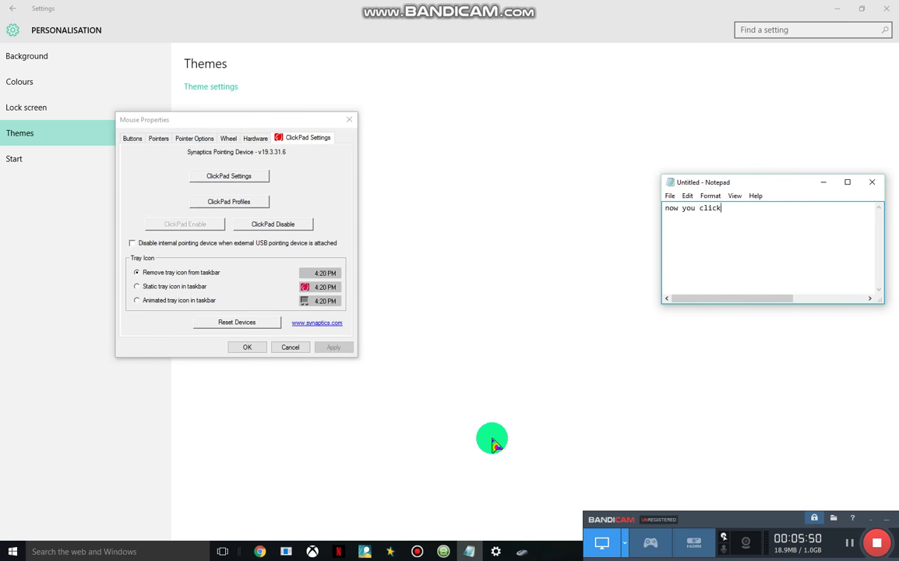
{"action": "type", "text": "just like this now you go to"}
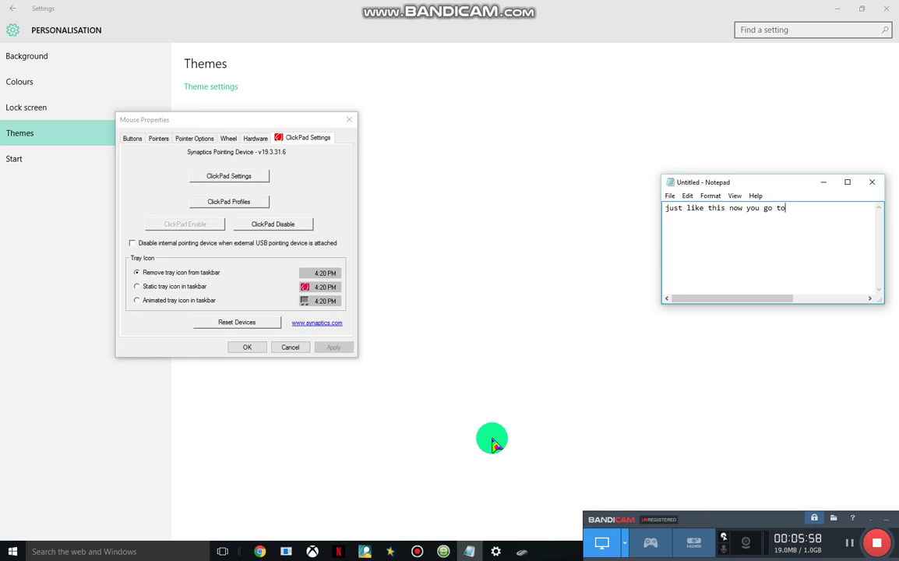
{"action": "type", "text": " pointers"}
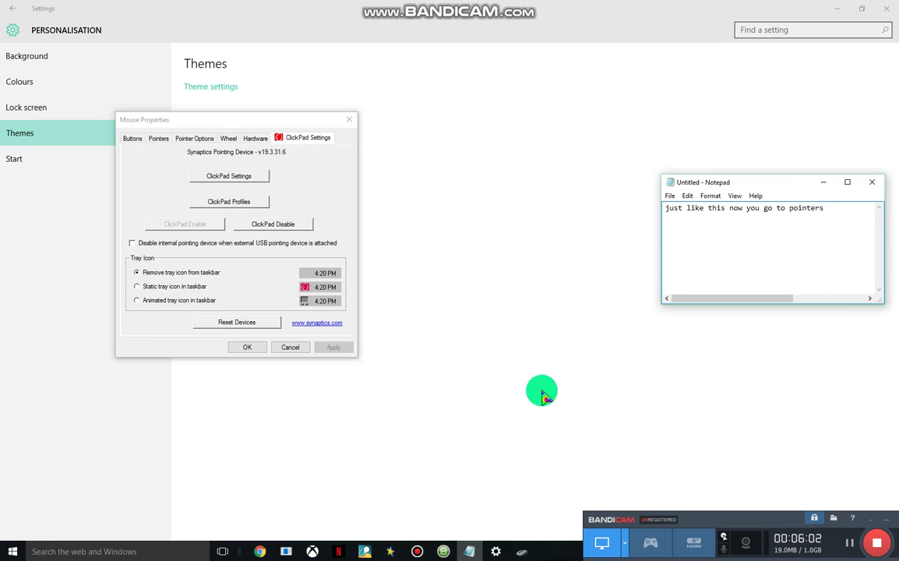
- Switch back to Mouse Properties and show the Pointers page
{"action": "left_click", "coordinate": [590, 300]}
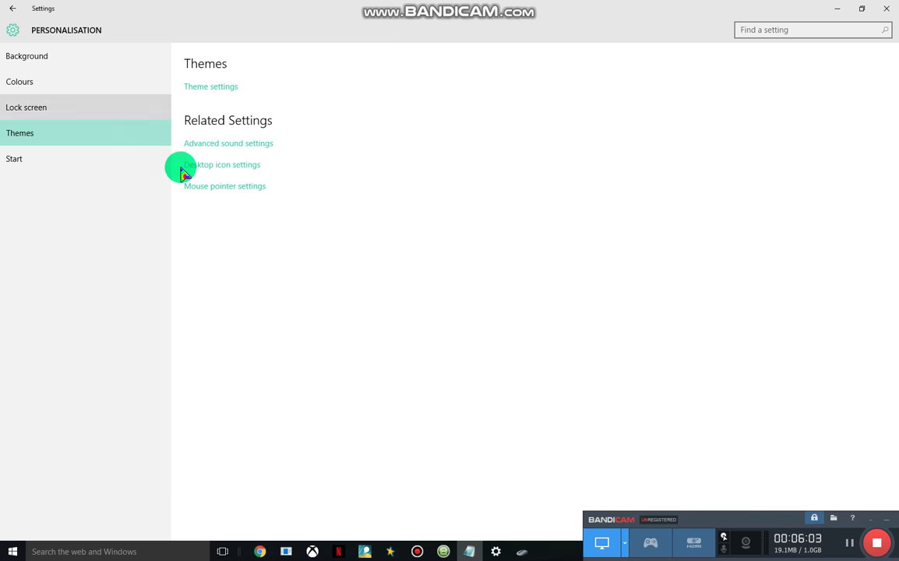
{"action": "left_click", "coordinate": [520, 550]}
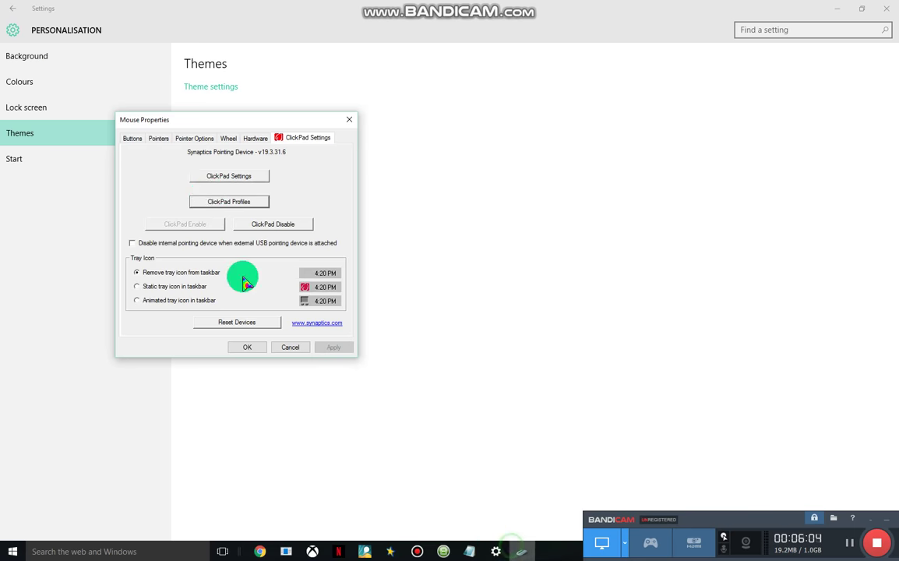
{"action": "left_click", "coordinate": [160, 138]}
{"action": "left_click", "coordinate": [189, 137]}
{"action": "left_click", "coordinate": [227, 139]}
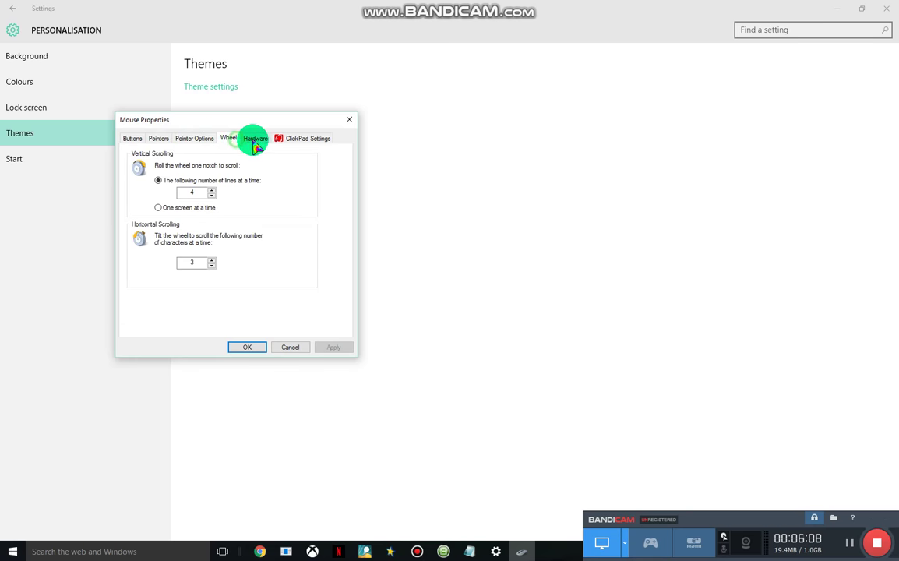
{"action": "left_click", "coordinate": [285, 138]}
{"action": "left_click", "coordinate": [229, 139]}
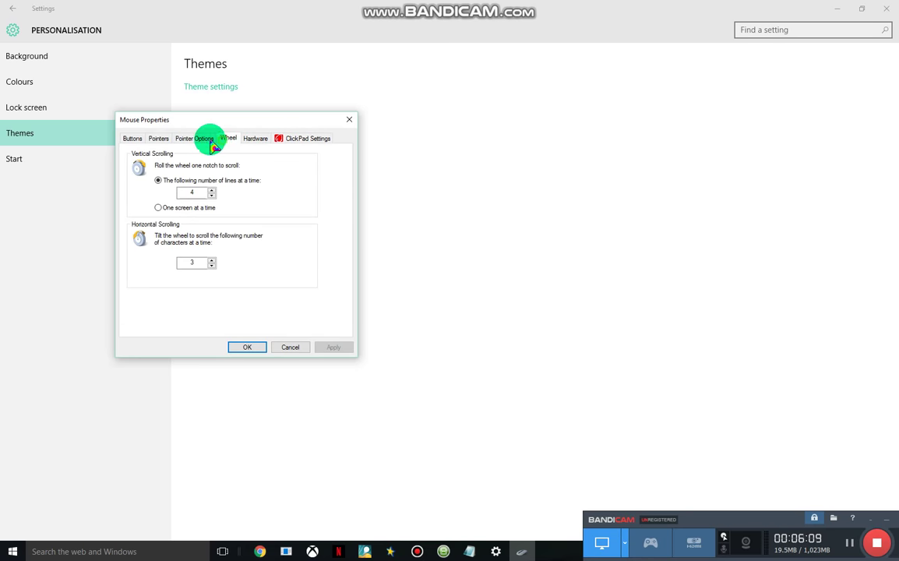
{"action": "left_click", "coordinate": [194, 138]}
{"action": "left_click", "coordinate": [159, 138]}
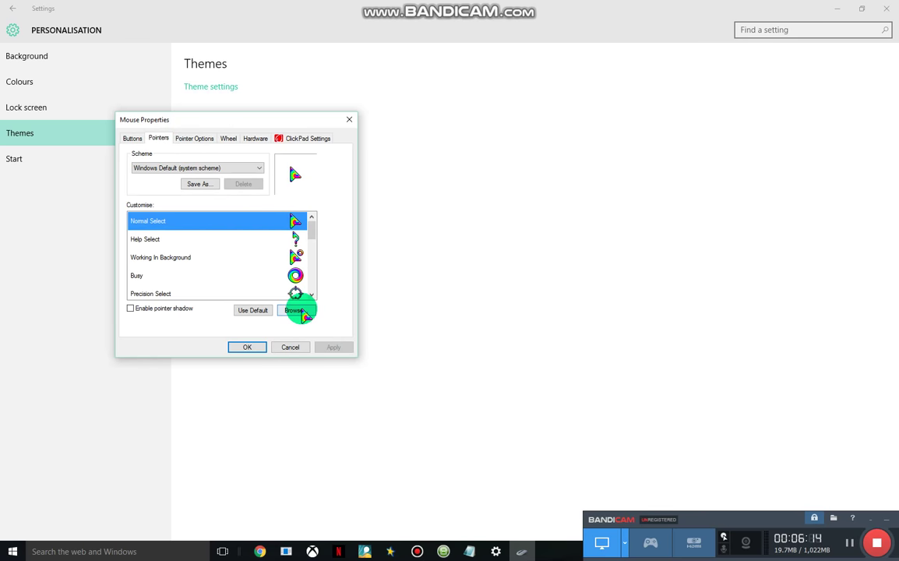
- Reset the Normal Select, Help Select and Working In Background pointers to their defaults, and reselect Normal Select
{"action": "left_click", "coordinate": [252, 310]}
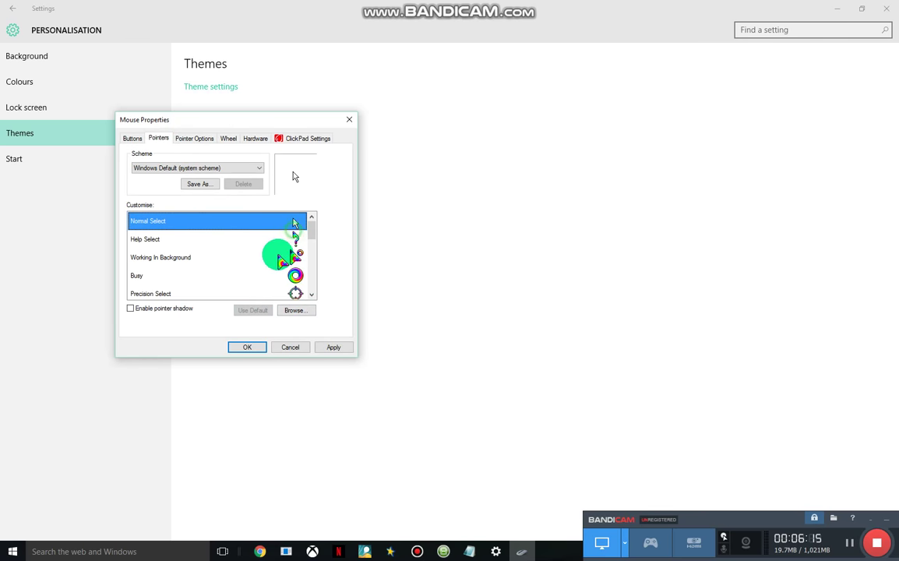
{"action": "left_click", "coordinate": [274, 240]}
{"action": "left_click", "coordinate": [277, 257]}
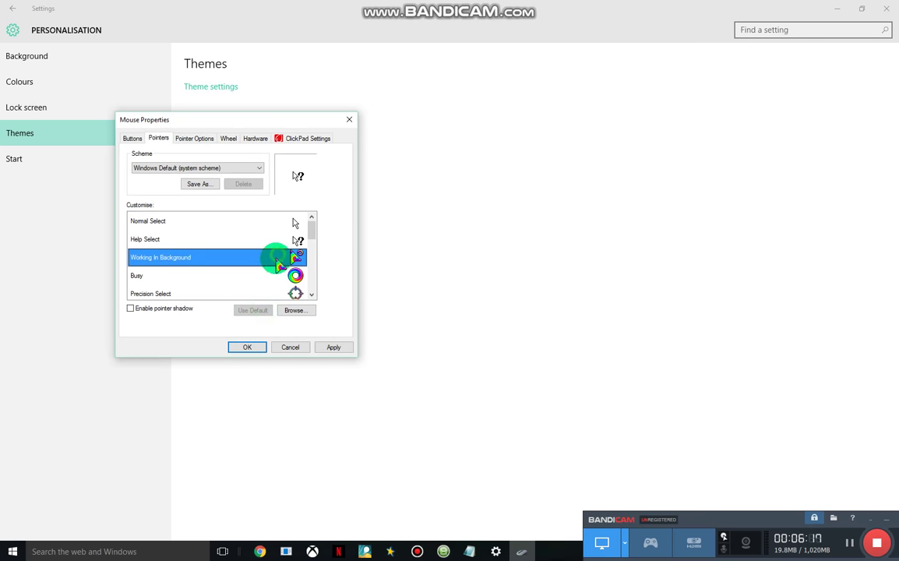
{"action": "left_click", "coordinate": [252, 310]}
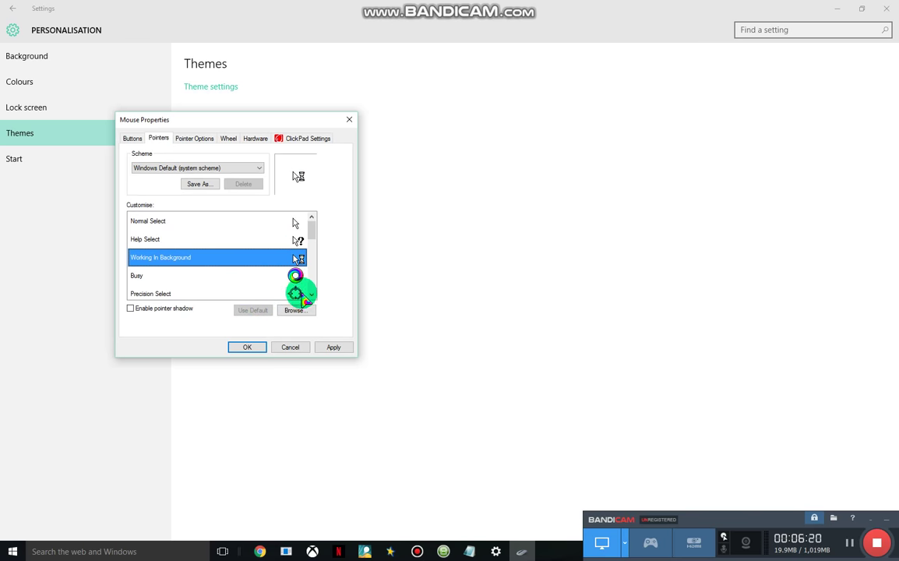
{"action": "left_click", "coordinate": [299, 225]}
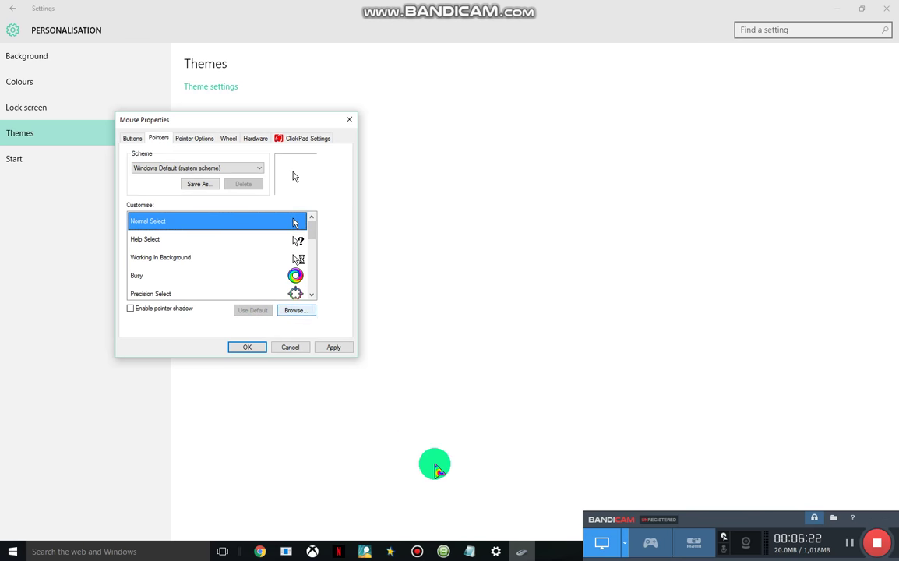
- Switch to Notepad and replace the note with "now you press browse"
{"action": "left_click", "coordinate": [467, 547]}
{"action": "left_click", "coordinate": [622, 299]}
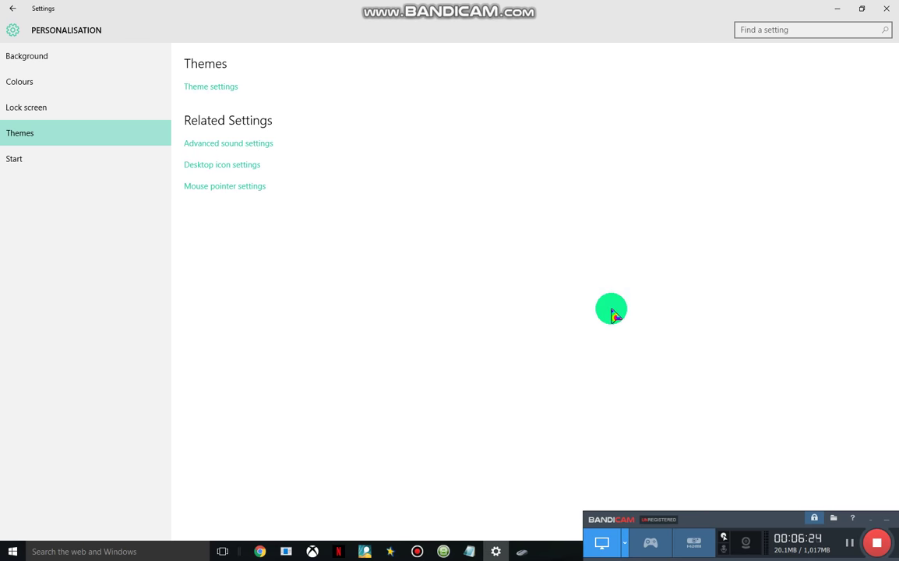
{"action": "left_click", "coordinate": [470, 549]}
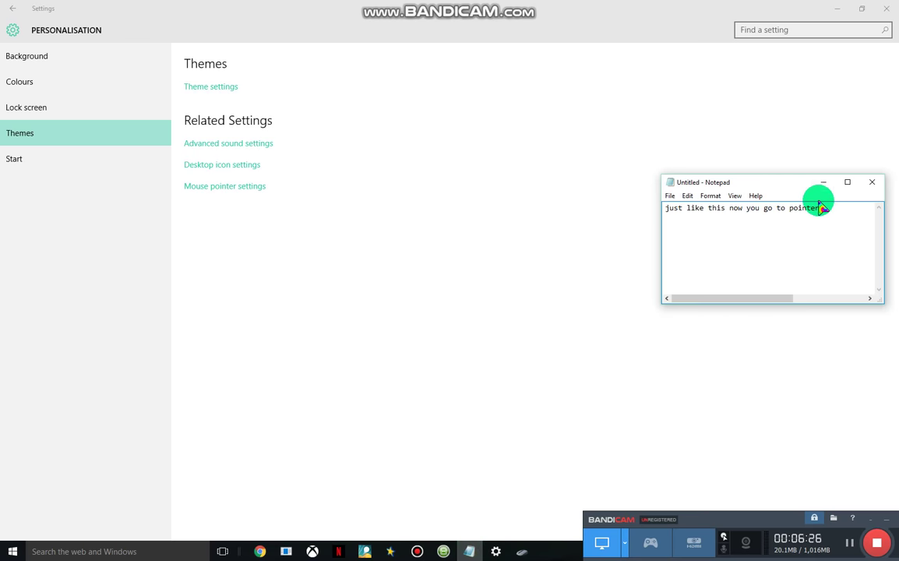
{"action": "key", "text": "BackSpace"}
{"action": "key", "text": "BackSpace"}
{"action": "key", "text": "BackSpace"}
{"action": "key", "text": "BackSpace"}
{"action": "key", "text": "BackSpace"}
{"action": "key", "text": "BackSpace"}
{"action": "key", "text": "BackSpace"}
{"action": "key", "text": "BackSpace"}
{"action": "key", "text": "BackSpace"}
{"action": "key", "text": "BackSpace"}
{"action": "key", "text": "BackSpace"}
{"action": "key", "text": "BackSpace"}
{"action": "key", "text": "BackSpace"}
{"action": "key", "text": "BackSpace"}
{"action": "key", "text": "BackSpace"}
{"action": "key", "text": "BackSpace"}
{"action": "key", "text": "BackSpace"}
{"action": "key", "text": "BackSpace"}
{"action": "key", "text": "BackSpace"}
{"action": "key", "text": "BackSpace"}
{"action": "type", "text": "now"}
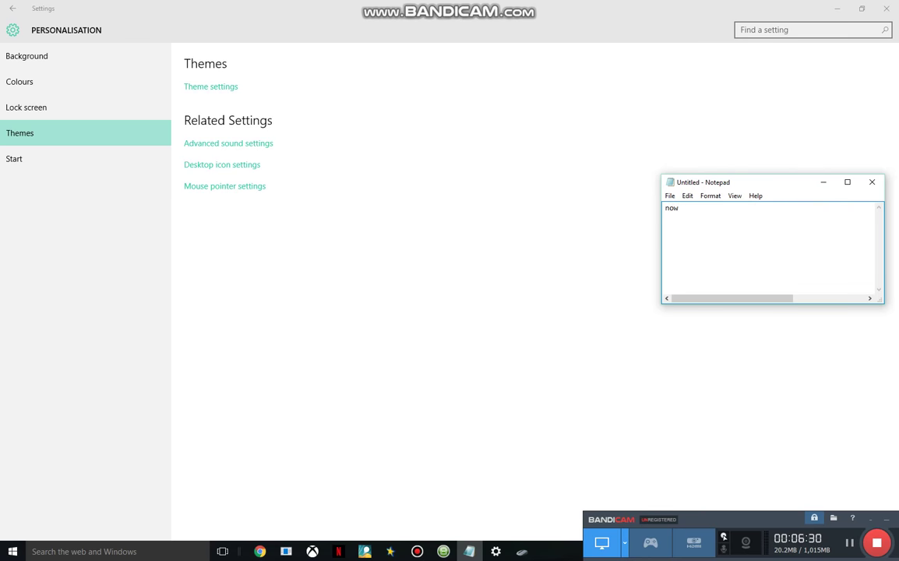
{"action": "type", "text": " yo"}
{"action": "type", "text": "u open"}
{"action": "key", "text": "BackSpace"}
{"action": "key", "text": "BackSpace"}
{"action": "key", "text": "BackSpace"}
{"action": "type", "text": "press browse"}
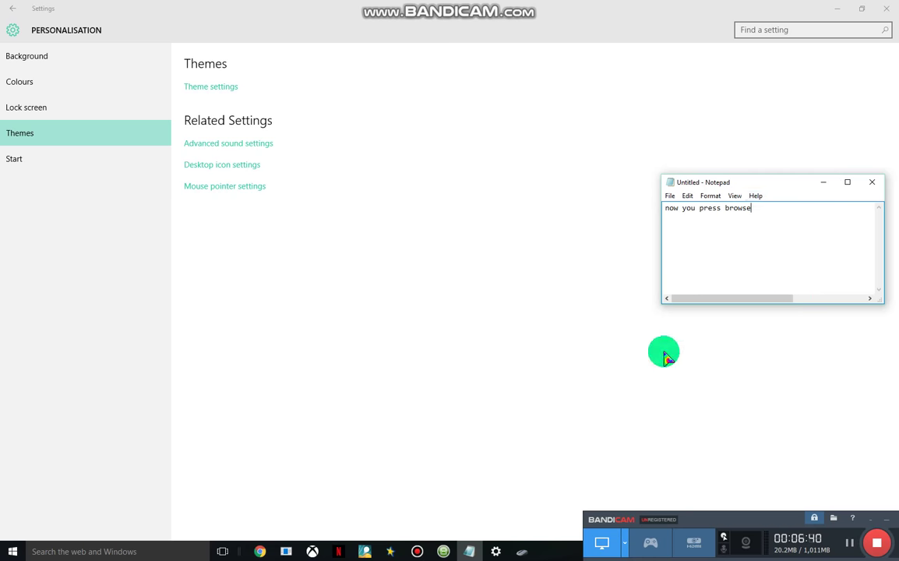
- Switch to Mouse Properties, browse for a Normal Select cursor file and open the rainbow cursor folder in Documents
{"action": "left_click", "coordinate": [622, 414]}
{"action": "left_click", "coordinate": [520, 552]}
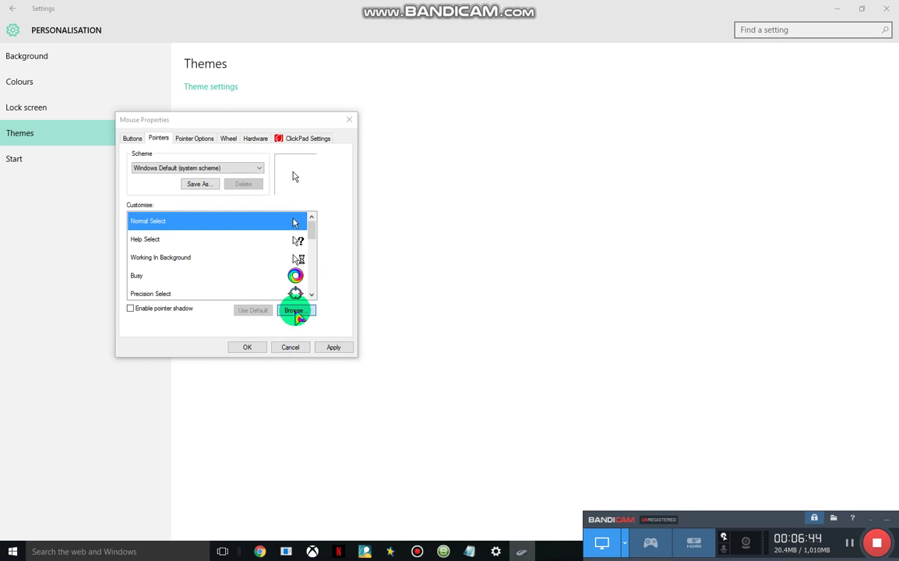
{"action": "left_click", "coordinate": [295, 310]}
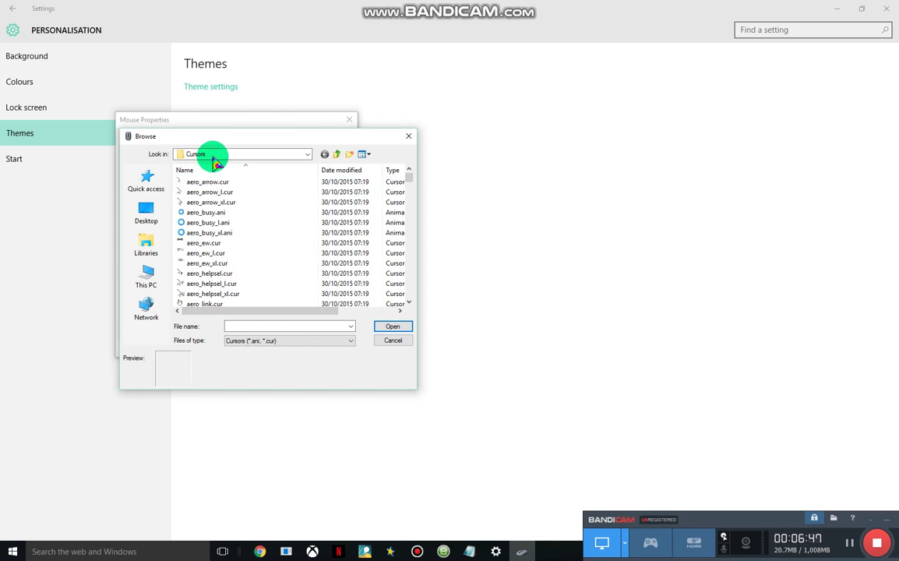
{"action": "left_click", "coordinate": [303, 159]}
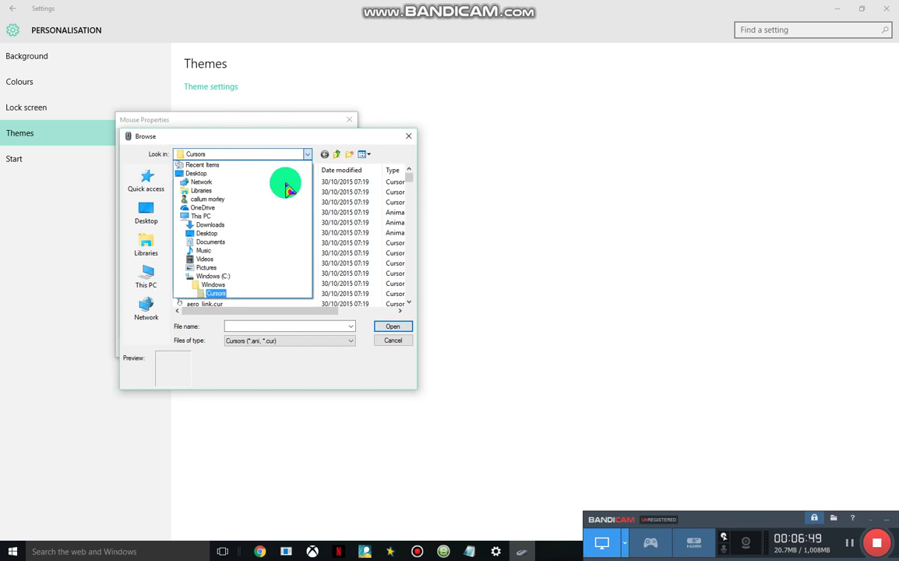
{"action": "left_click", "coordinate": [212, 243]}
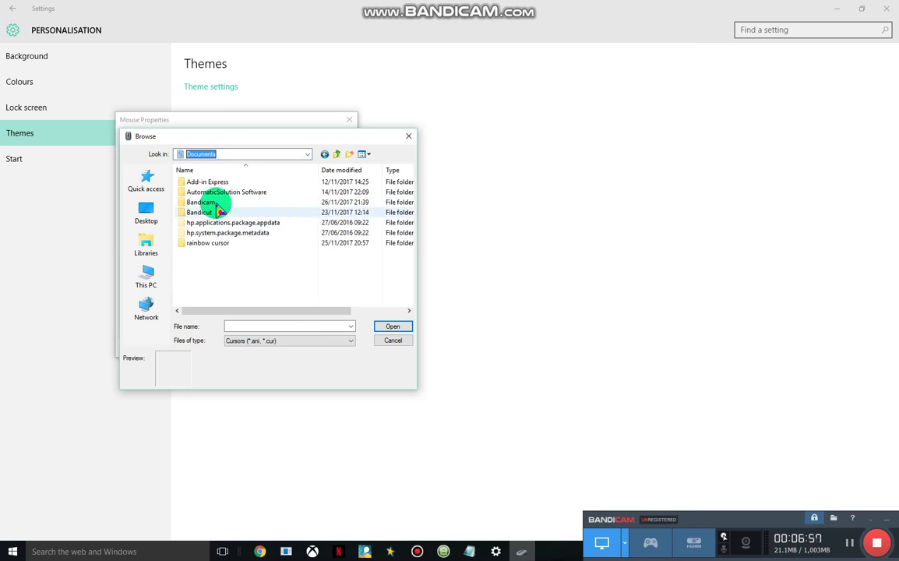
{"action": "double_click", "coordinate": [238, 244]}
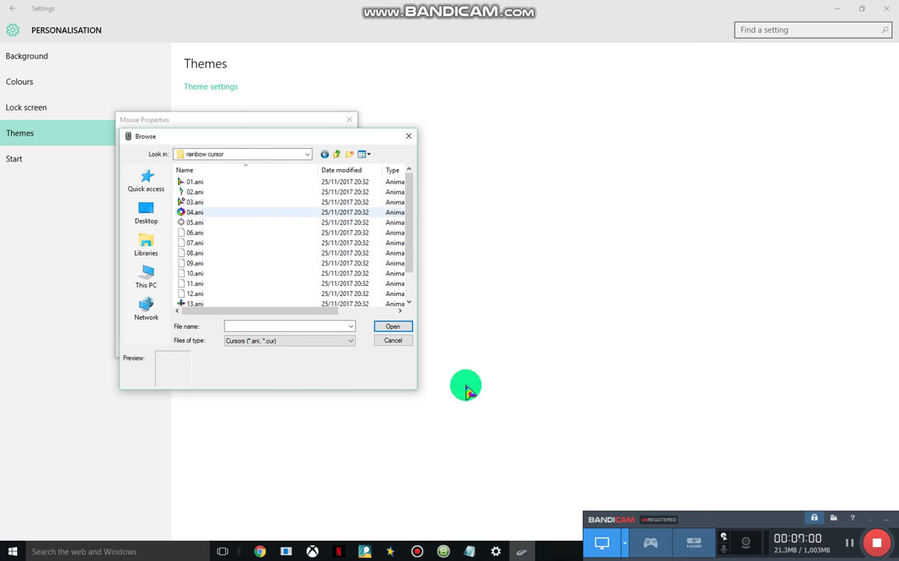
- Switch to Notepad and replace the note with "your set will be in downlaods but i moved mine so i know where they are"
{"action": "left_click", "coordinate": [470, 550]}
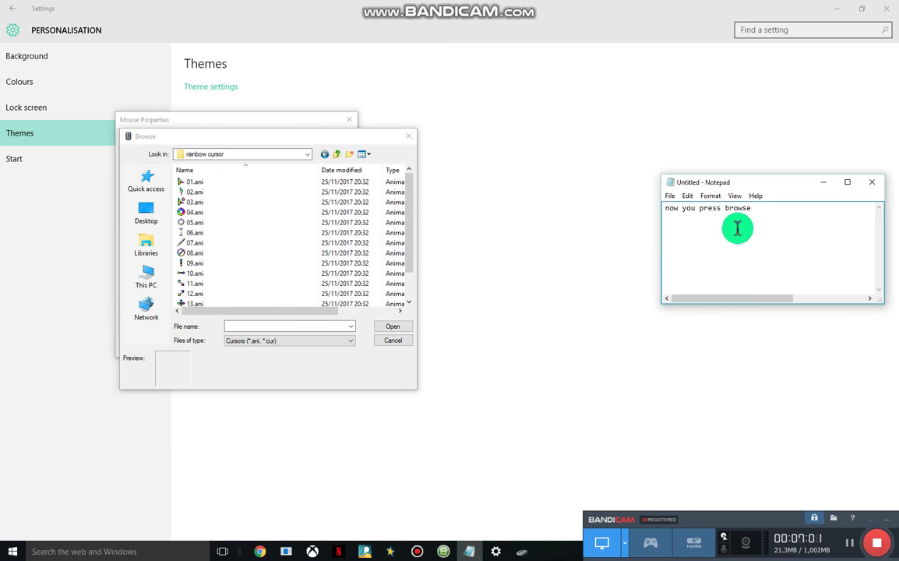
{"action": "key", "text": "BackSpace"}
{"action": "key", "text": "BackSpace"}
{"action": "key", "text": "BackSpace"}
{"action": "key", "text": "BackSpace"}
{"action": "key", "text": "BackSpace"}
{"action": "key", "text": "BackSpace"}
{"action": "key", "text": "BackSpace"}
{"action": "key", "text": "BackSpace"}
{"action": "key", "text": "BackSpace"}
{"action": "key", "text": "BackSpace"}
{"action": "key", "text": "BackSpace"}
{"action": "key", "text": "BackSpace"}
{"action": "key", "text": "BackSpace"}
{"action": "key", "text": "BackSpace"}
{"action": "key", "text": "BackSpace"}
{"action": "key", "text": "BackSpace"}
{"action": "key", "text": "BackSpace"}
{"action": "key", "text": "BackSpace"}
{"action": "key", "text": "BackSpace"}
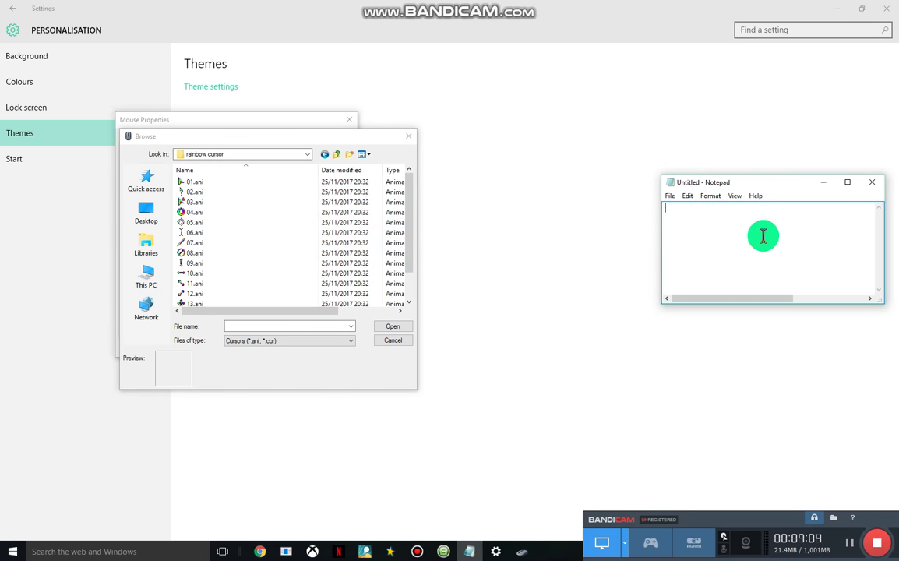
{"action": "type", "text": "your se"}
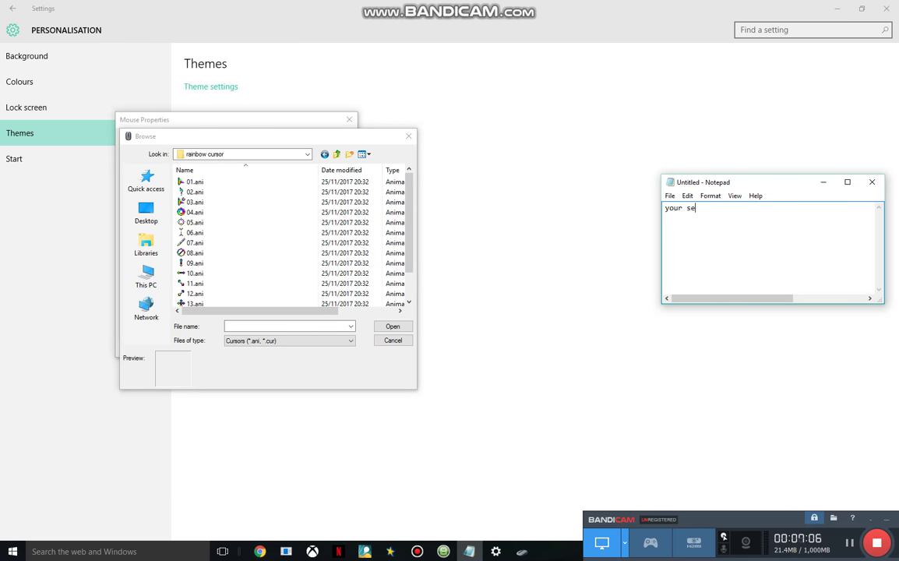
{"action": "type", "text": "t will be in downlaods but"}
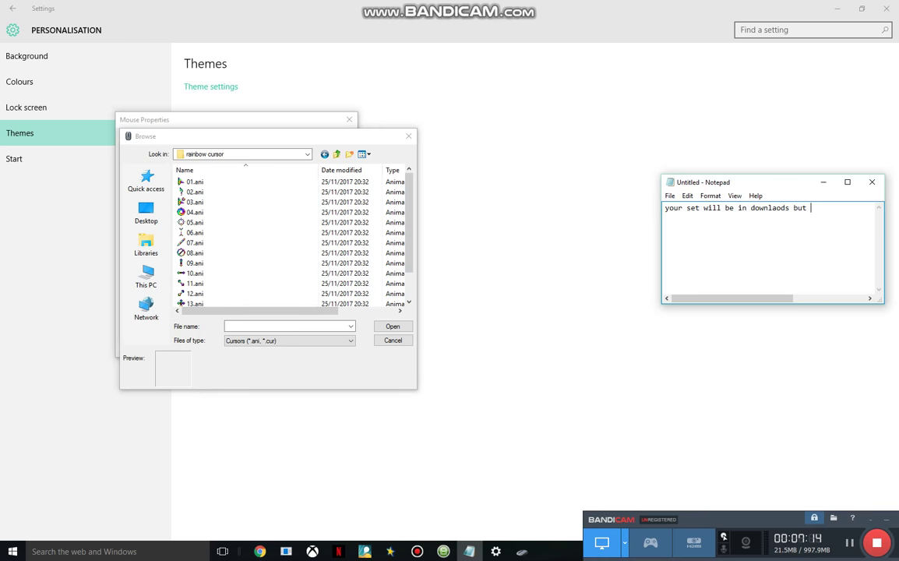
{"action": "type", "text": "i moved mine so "}
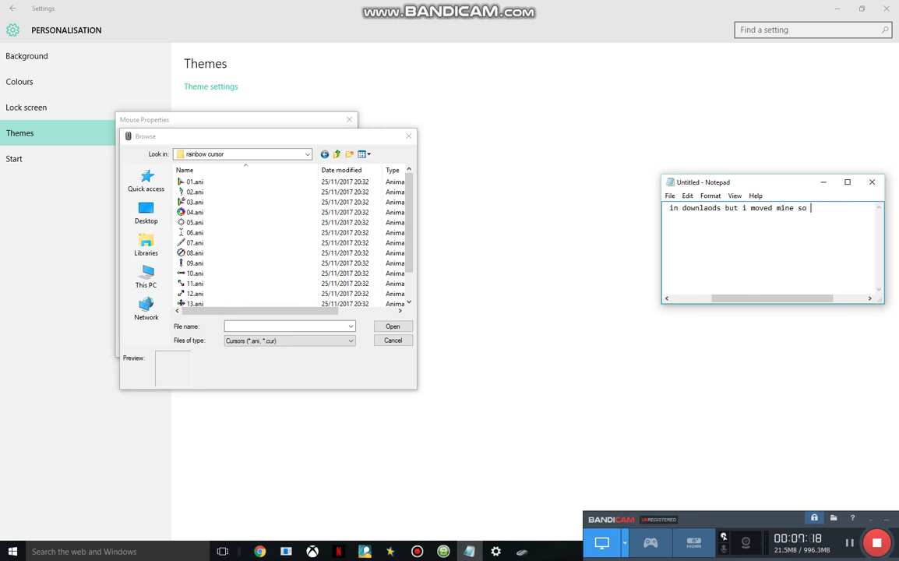
{"action": "type", "text": "i know where they "}
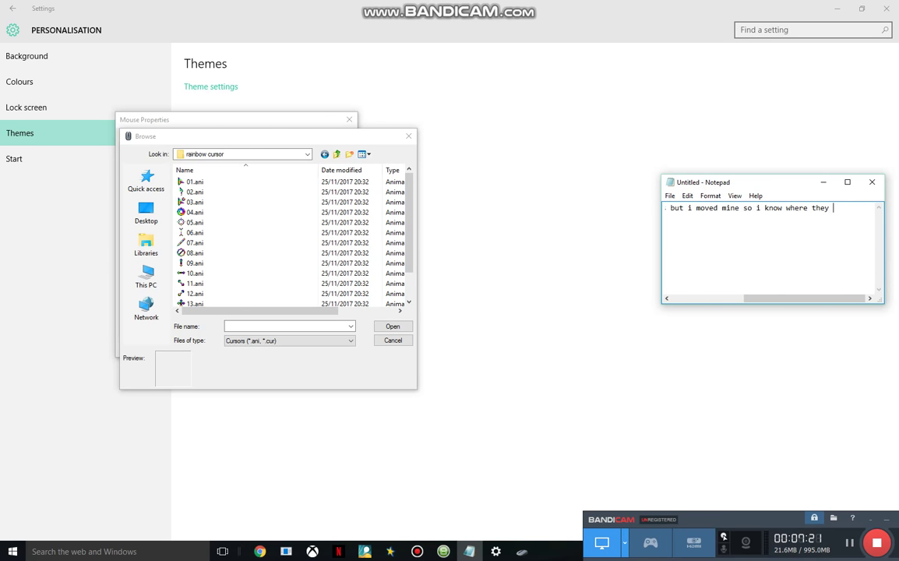
{"action": "type", "text": "are"}
- Replace the note with "now you click on the first one and double click it like this"
{"action": "key", "text": "BackSpace"}
{"action": "key", "text": "BackSpace"}
{"action": "key", "text": "BackSpace"}
{"action": "key", "text": "BackSpace"}
{"action": "key", "text": "BackSpace"}
{"action": "key", "text": "BackSpace"}
{"action": "key", "text": "BackSpace"}
{"action": "key", "text": "BackSpace"}
{"action": "key", "text": "BackSpace"}
{"action": "key", "text": "BackSpace"}
{"action": "key", "text": "BackSpace"}
{"action": "key", "text": "BackSpace"}
{"action": "key", "text": "BackSpace"}
{"action": "key", "text": "BackSpace"}
{"action": "key", "text": "BackSpace"}
{"action": "key", "text": "BackSpace"}
{"action": "key", "text": "BackSpace"}
{"action": "key", "text": "BackSpace"}
{"action": "key", "text": "BackSpace"}
{"action": "key", "text": "BackSpace"}
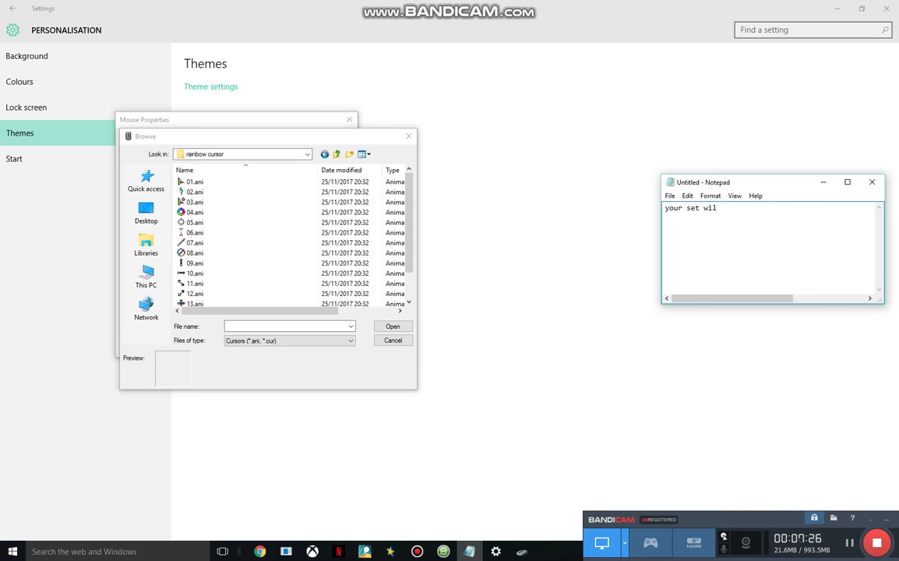
{"action": "key", "text": "BackSpace"}
{"action": "key", "text": "BackSpace"}
{"action": "key", "text": "BackSpace"}
{"action": "key", "text": "BackSpace"}
{"action": "key", "text": "BackSpace"}
{"action": "key", "text": "BackSpace"}
{"action": "key", "text": "BackSpace"}
{"action": "key", "text": "BackSpace"}
{"action": "key", "text": "BackSpace"}
{"action": "key", "text": "BackSpace"}
{"action": "key", "text": "BackSpace"}
{"action": "key", "text": "BackSpace"}
{"action": "type", "text": "now you click on the first"}
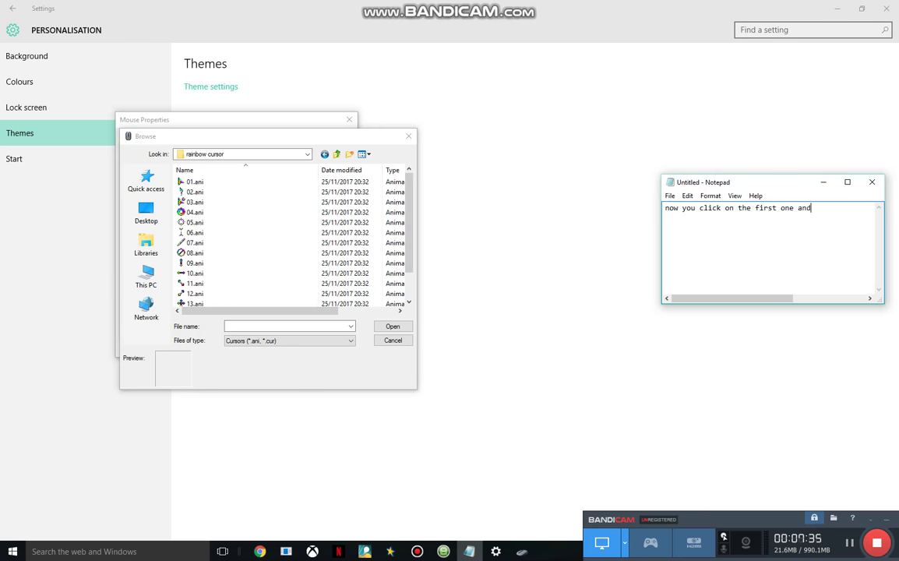
{"action": "type", "text": " one and double clicke"}
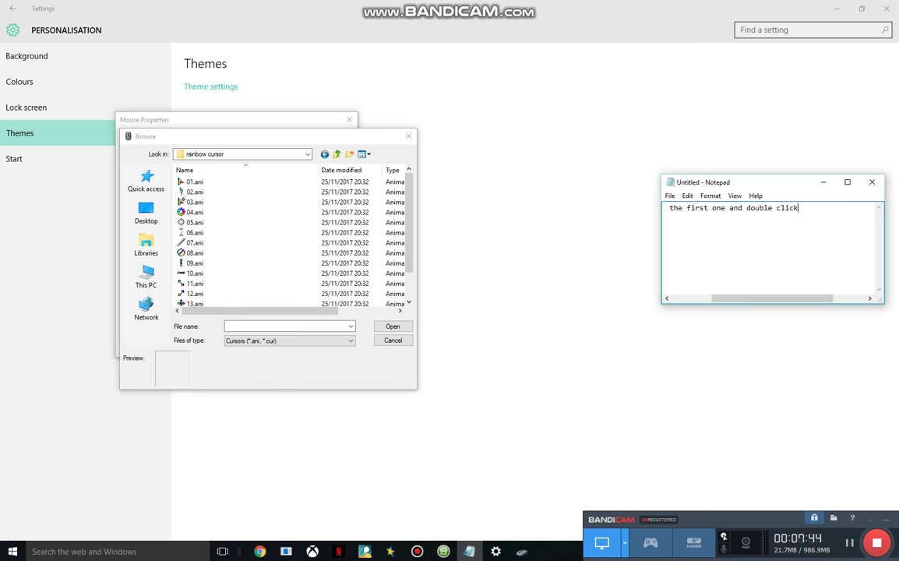
{"action": "type", "text": "it like this"}
- Return to the cursor file browser and assign 01.ani to the Normal Select pointer
{"action": "left_click", "coordinate": [359, 347]}
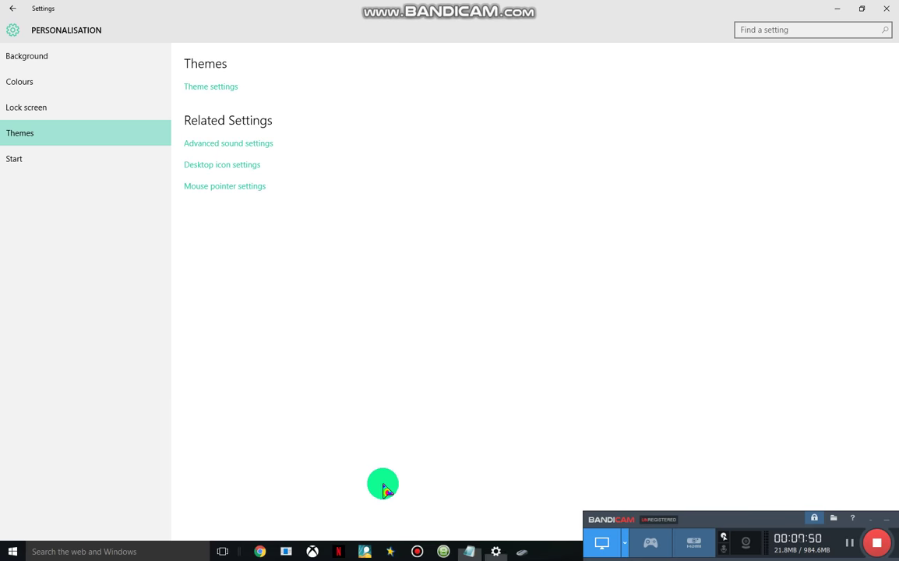
{"action": "left_click", "coordinate": [516, 551]}
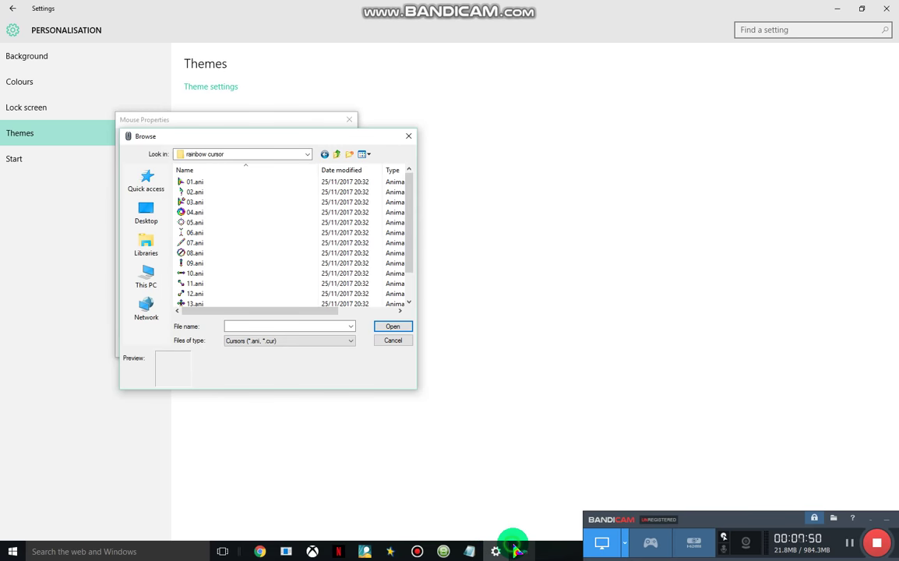
{"action": "double_click", "coordinate": [193, 181]}
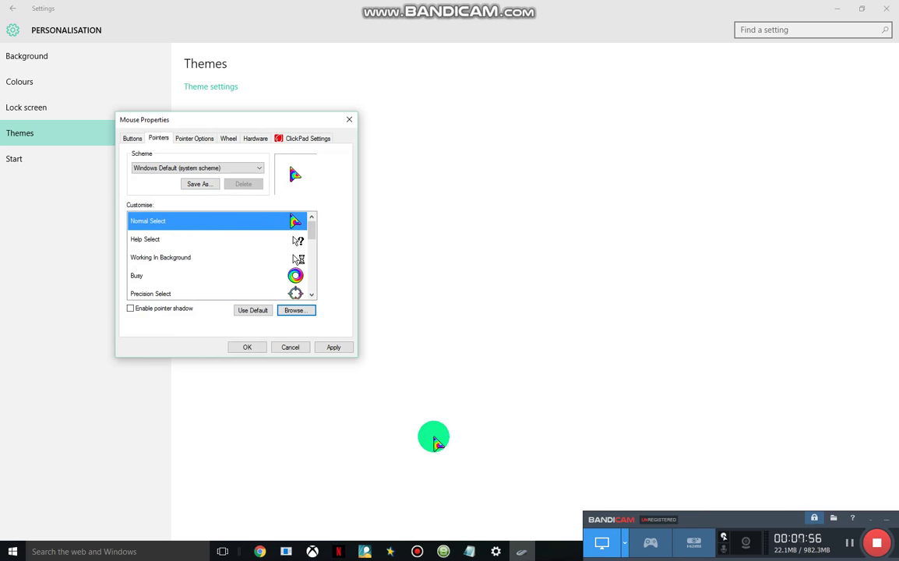
- Switch to Notepad and replace the note with "then it shows it like this the most mlg mouse cursor or pointer ever!!!!"
{"action": "left_click", "coordinate": [470, 550]}
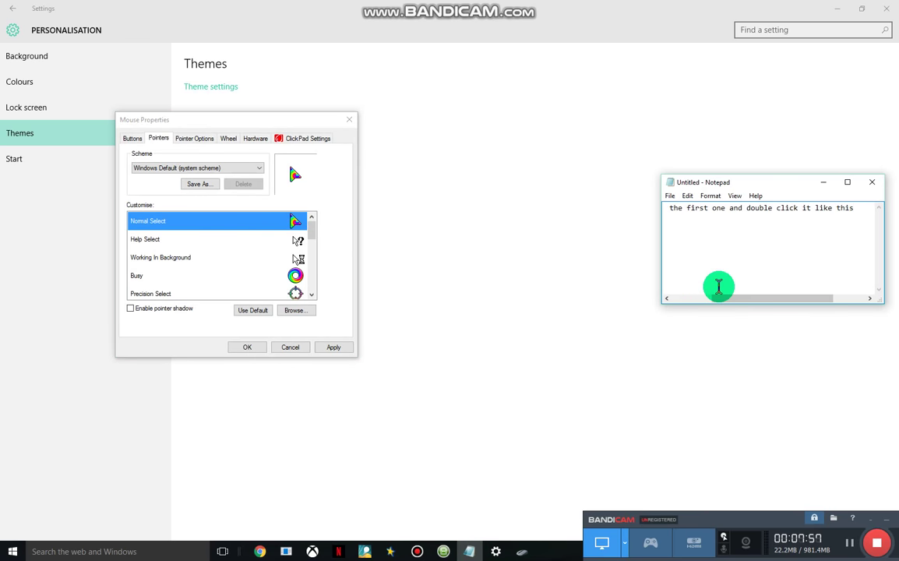
{"action": "key", "text": "BackSpace"}
{"action": "key", "text": "BackSpace"}
{"action": "key", "text": "BackSpace"}
{"action": "key", "text": "BackSpace"}
{"action": "key", "text": "BackSpace"}
{"action": "key", "text": "BackSpace"}
{"action": "key", "text": "BackSpace"}
{"action": "key", "text": "BackSpace"}
{"action": "key", "text": "BackSpace"}
{"action": "key", "text": "BackSpace"}
{"action": "key", "text": "BackSpace"}
{"action": "key", "text": "BackSpace"}
{"action": "key", "text": "BackSpace"}
{"action": "key", "text": "BackSpace"}
{"action": "key", "text": "BackSpace"}
{"action": "key", "text": "BackSpace"}
{"action": "key", "text": "BackSpace"}
{"action": "key", "text": "BackSpace"}
{"action": "key", "text": "BackSpace"}
{"action": "key", "text": "BackSpace"}
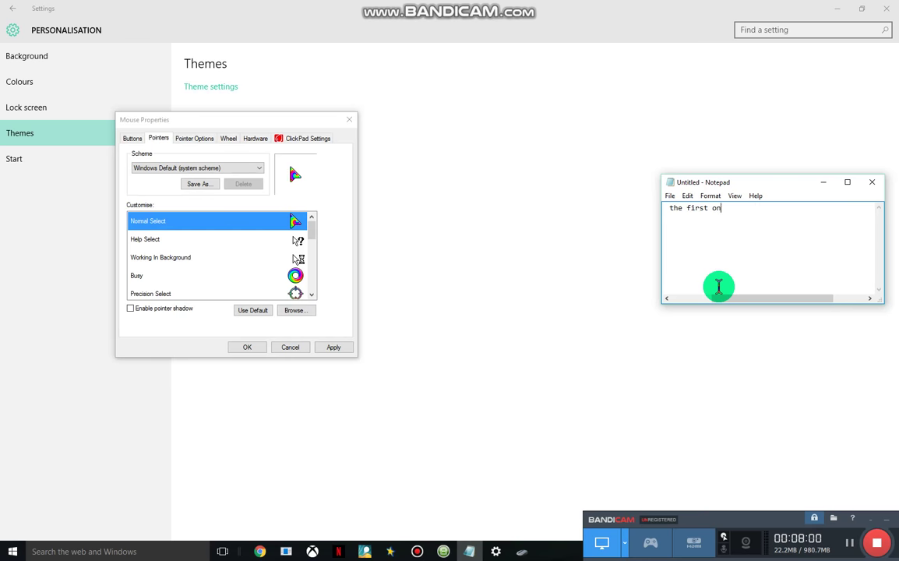
{"action": "type", "text": "now you click"}
{"action": "key", "text": "BackSpace"}
{"action": "key", "text": "BackSpace"}
{"action": "key", "text": "BackSpace"}
{"action": "key", "text": "BackSpace"}
{"action": "key", "text": "BackSpace"}
{"action": "key", "text": "BackSpace"}
{"action": "key", "text": "BackSpace"}
{"action": "key", "text": "BackSpace"}
{"action": "key", "text": "BackSpace"}
{"action": "key", "text": "BackSpace"}
{"action": "key", "text": "BackSpace"}
{"action": "key", "text": "BackSpace"}
{"action": "key", "text": "BackSpace"}
{"action": "key", "text": "BackSpace"}
{"action": "type", "text": "then i "}
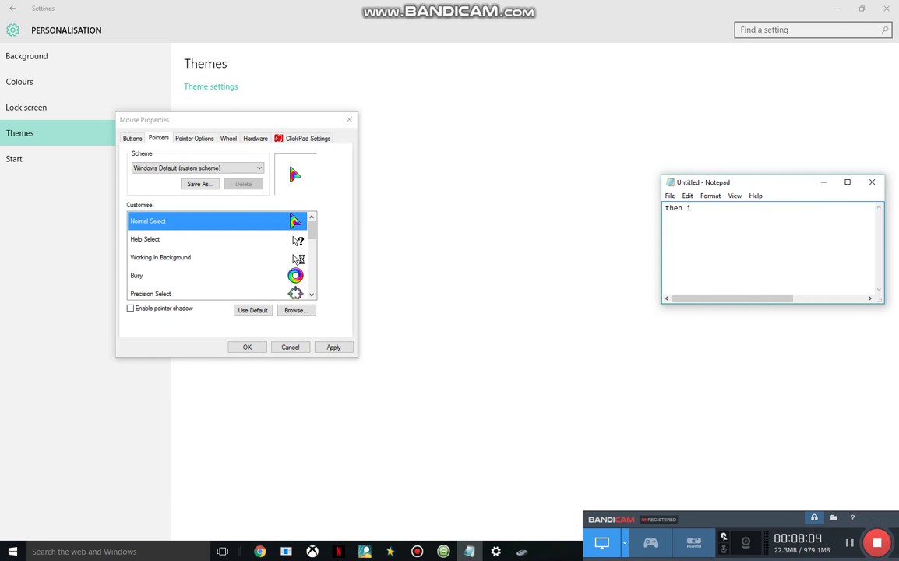
{"action": "type", "text": "t shows it like this the mos"}
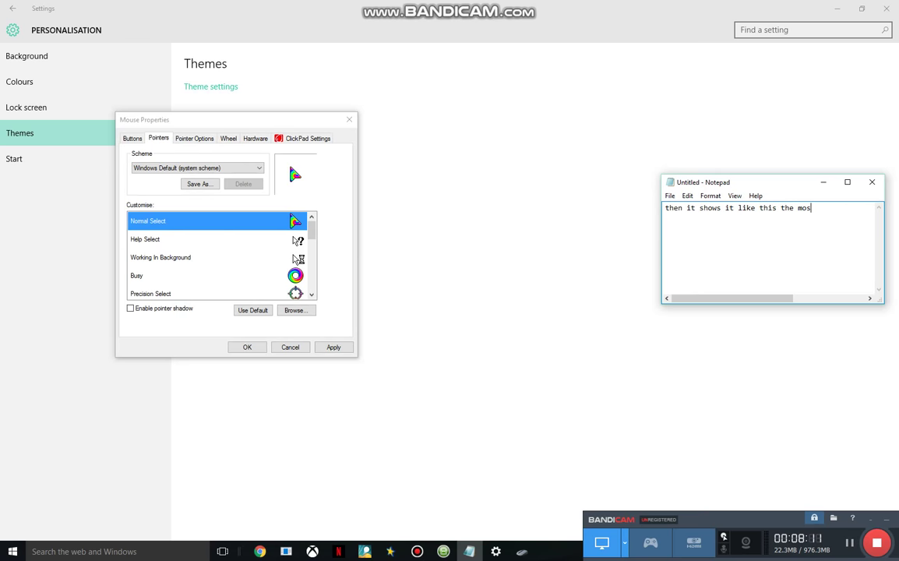
{"action": "type", "text": "t mlg mouse cursor"}
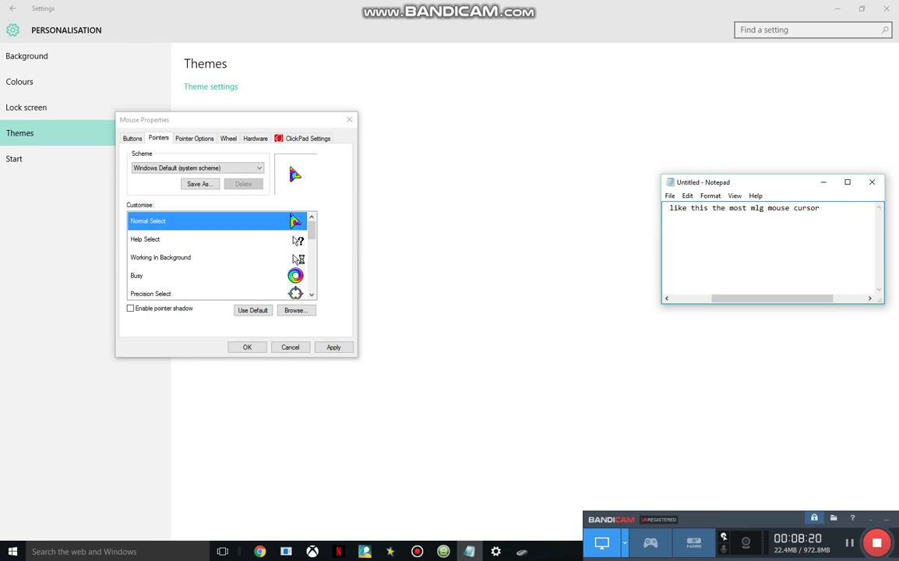
{"action": "type", "text": " or pointer ever"}
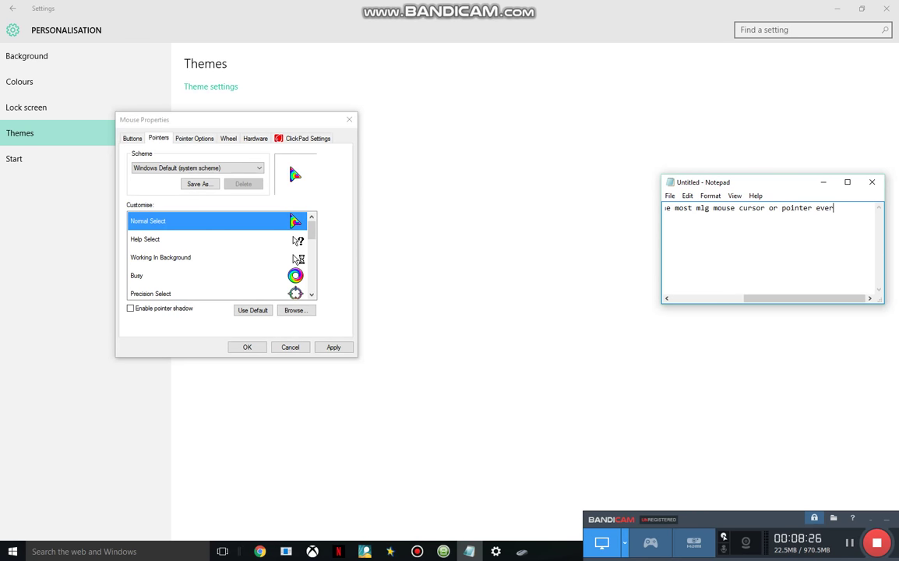
{"action": "type", "text": "!!!!"}
- Replace the note with "carry on doing it all the way to the bottom it will look like this watch"
{"action": "key", "text": "BackSpace"}
{"action": "key", "text": "BackSpace"}
{"action": "key", "text": "BackSpace"}
{"action": "key", "text": "BackSpace"}
{"action": "key", "text": "BackSpace"}
{"action": "key", "text": "BackSpace"}
{"action": "key", "text": "BackSpace"}
{"action": "key", "text": "BackSpace"}
{"action": "key", "text": "BackSpace"}
{"action": "key", "text": "BackSpace"}
{"action": "key", "text": "BackSpace"}
{"action": "key", "text": "BackSpace"}
{"action": "key", "text": "BackSpace"}
{"action": "key", "text": "BackSpace"}
{"action": "key", "text": "BackSpace"}
{"action": "key", "text": "BackSpace"}
{"action": "key", "text": "BackSpace"}
{"action": "key", "text": "BackSpace"}
{"action": "key", "text": "BackSpace"}
{"action": "key", "text": "BackSpace"}
{"action": "type", "text": "it lik"}
{"action": "key", "text": "BackSpace"}
{"action": "key", "text": "BackSpace"}
{"action": "key", "text": "BackSpace"}
{"action": "key", "text": "BackSpace"}
{"action": "key", "text": "BackSpace"}
{"action": "key", "text": "BackSpace"}
{"action": "key", "text": "BackSpace"}
{"action": "key", "text": "BackSpace"}
{"action": "key", "text": "BackSpace"}
{"action": "key", "text": "BackSpace"}
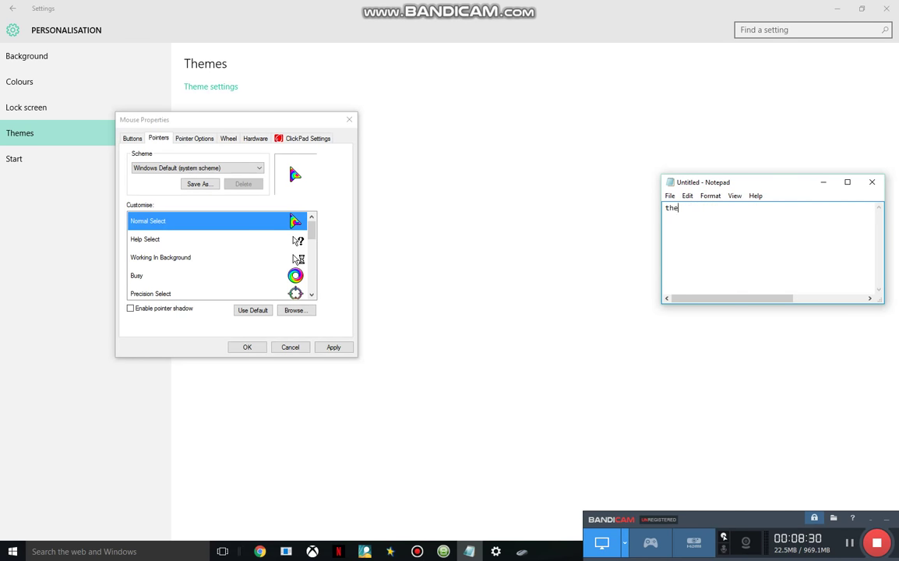
{"action": "type", "text": "carry on doing it all the way "}
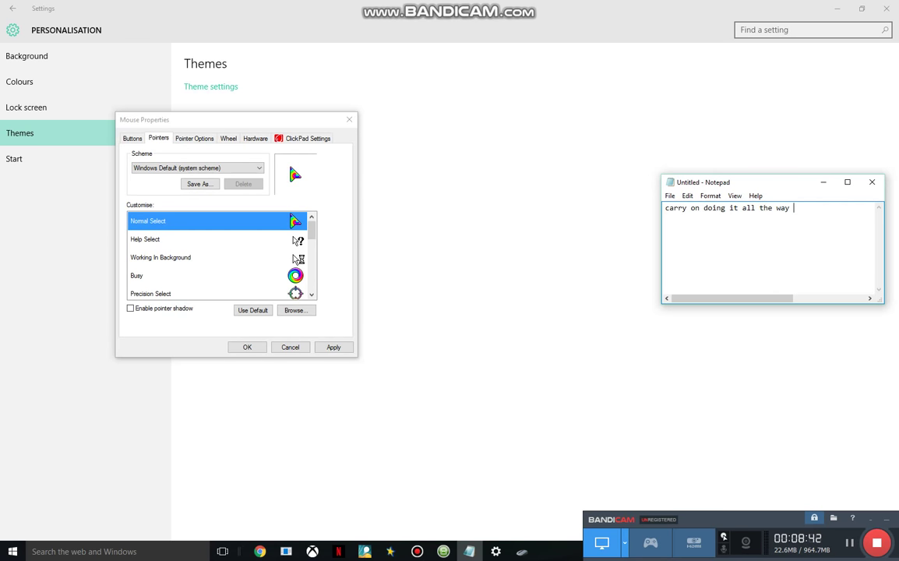
{"action": "type", "text": "to the bottome"}
{"action": "key", "text": "BackSpace"}
{"action": "type", "text": "it wi"}
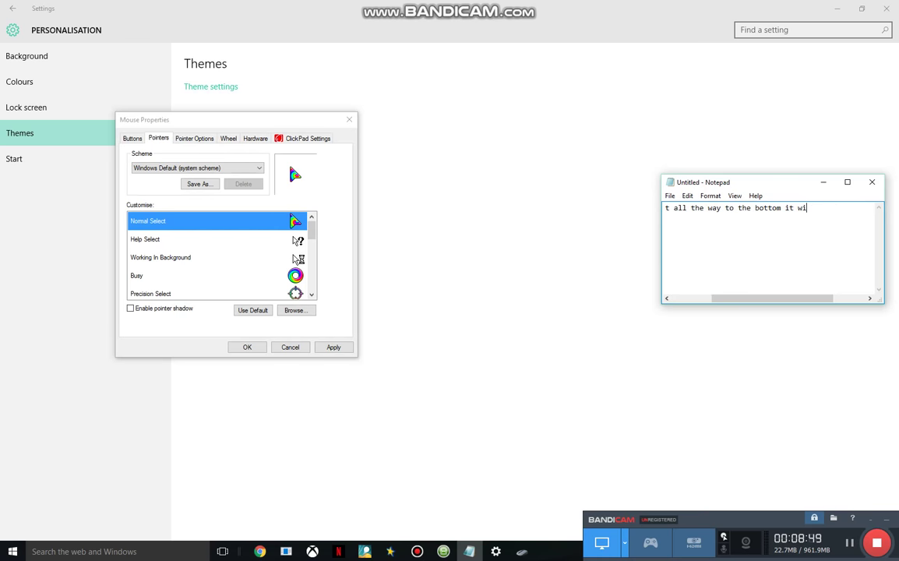
{"action": "type", "text": "ll look like this"}
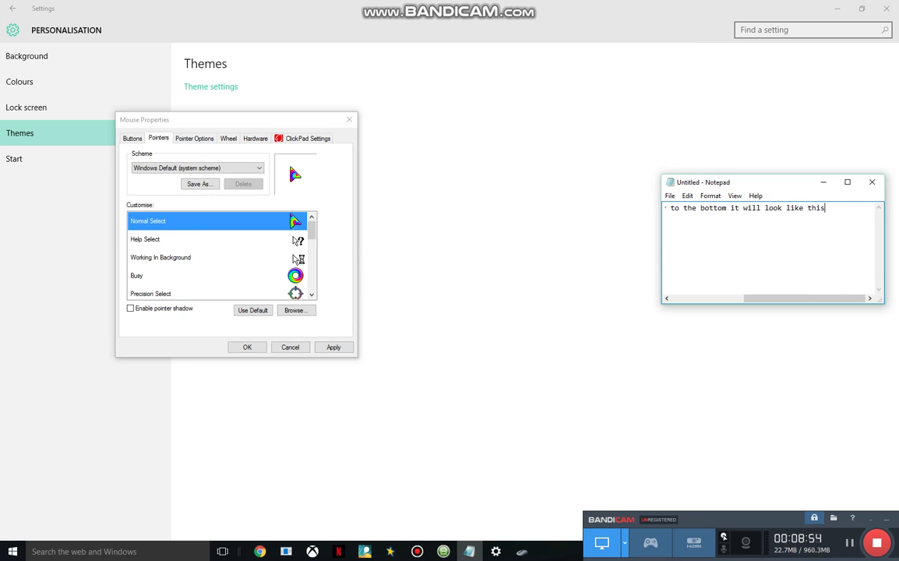
{"action": "type", "text": " watch"}
- Minimise Notepad and assign 02.ani from the rainbow cursor folder to the Help Select pointer
{"action": "left_click", "coordinate": [822, 181]}
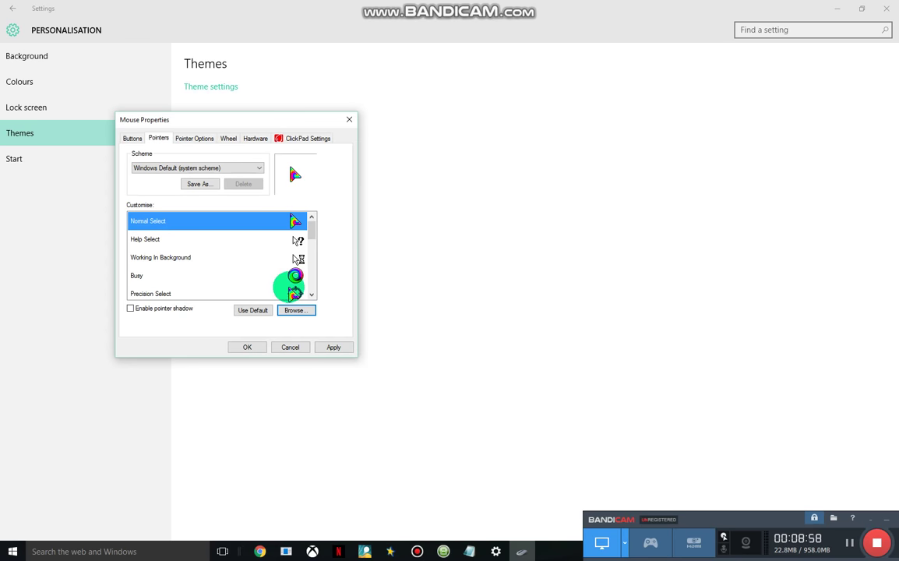
{"action": "left_click", "coordinate": [297, 239]}
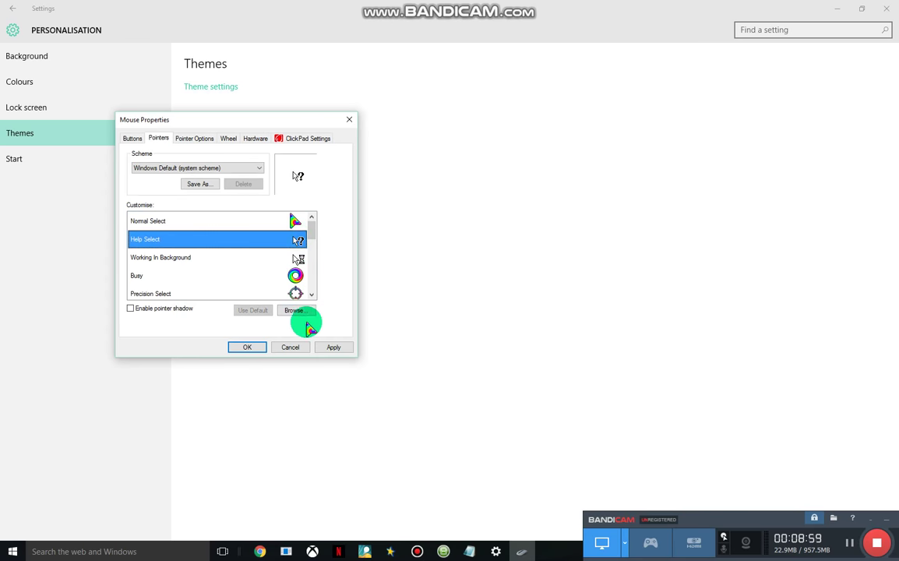
{"action": "left_click", "coordinate": [296, 310]}
{"action": "double_click", "coordinate": [232, 193]}
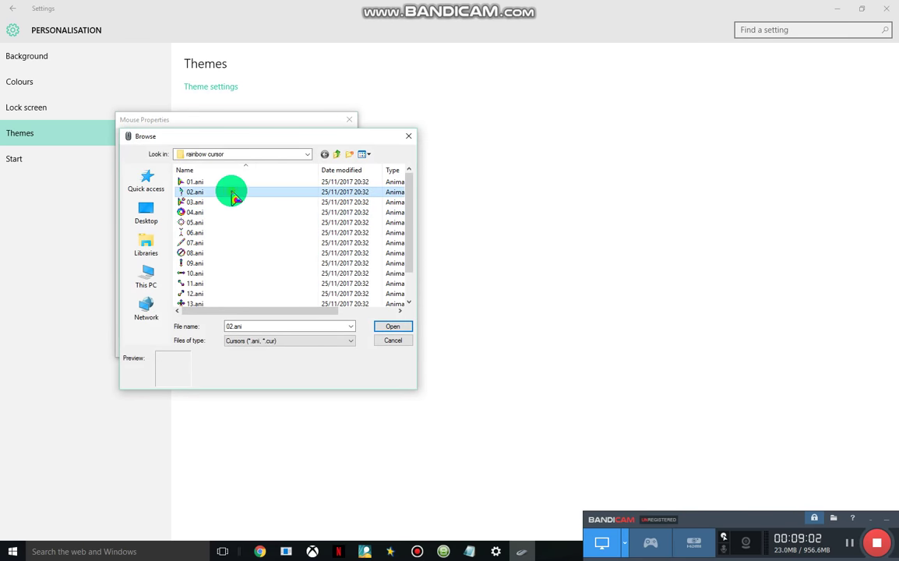
- Assign 03.ani from the rainbow cursor folder to the Working In Background pointer
{"action": "left_click", "coordinate": [297, 257]}
{"action": "left_click", "coordinate": [301, 310]}
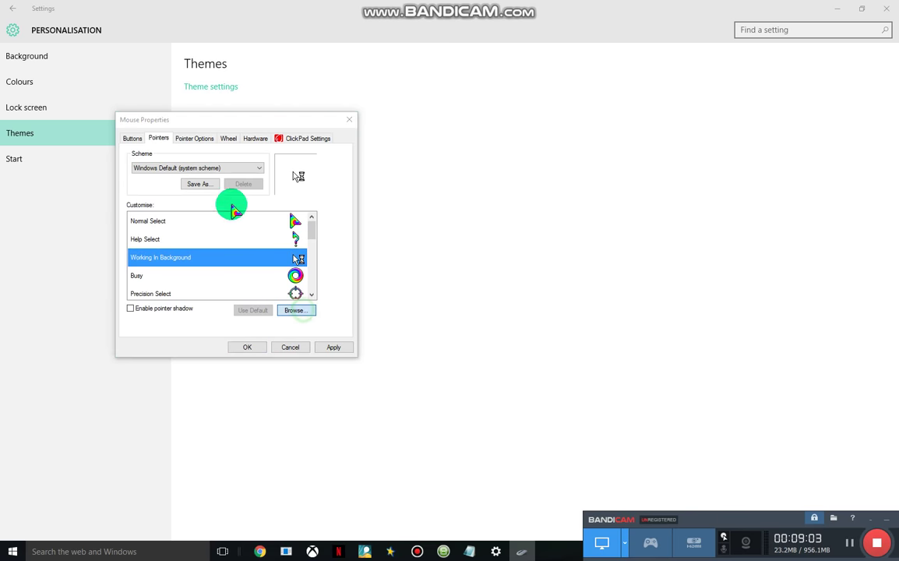
{"action": "double_click", "coordinate": [210, 201]}
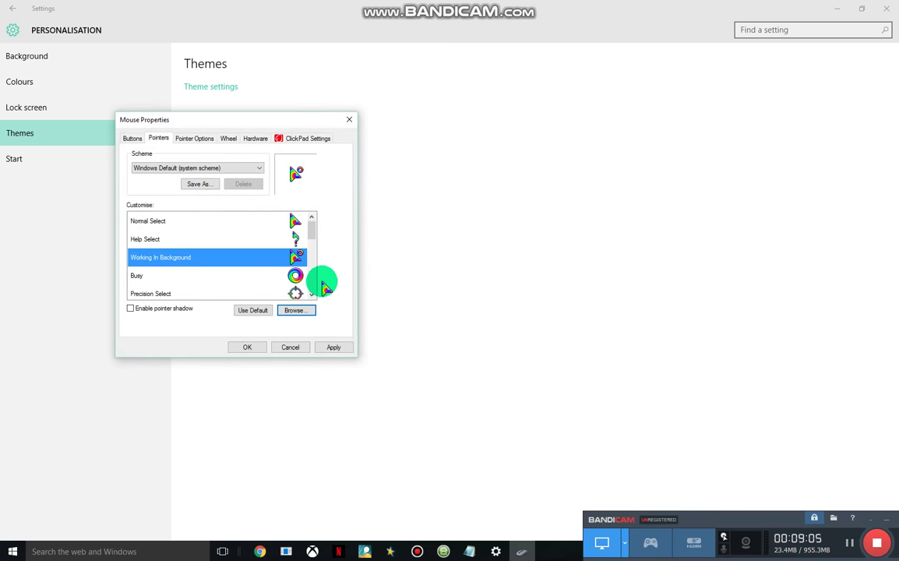
{"action": "left_click_drag", "start_coordinate": [309, 237], "coordinate": [344, 248]}
- Switch to Notepad and replace the note with "then you simply jut click apply or ok (they mean the same thing)"
{"action": "left_click", "coordinate": [468, 548]}
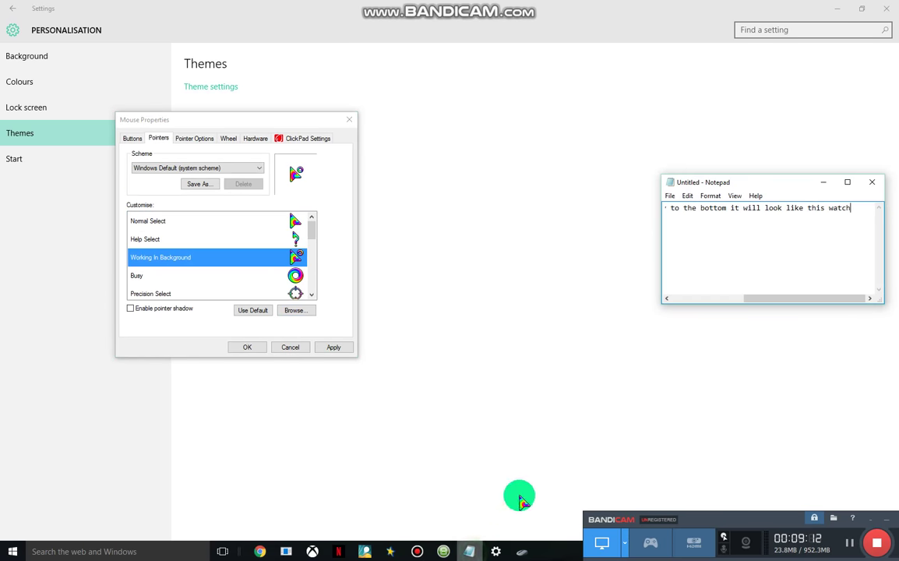
{"action": "key", "text": "BackSpace"}
{"action": "key", "text": "BackSpace"}
{"action": "key", "text": "BackSpace"}
{"action": "key", "text": "BackSpace"}
{"action": "key", "text": "BackSpace"}
{"action": "key", "text": "BackSpace"}
{"action": "key", "text": "BackSpace"}
{"action": "key", "text": "BackSpace"}
{"action": "key", "text": "BackSpace"}
{"action": "key", "text": "BackSpace"}
{"action": "key", "text": "BackSpace"}
{"action": "key", "text": "BackSpace"}
{"action": "key", "text": "BackSpace"}
{"action": "key", "text": "BackSpace"}
{"action": "key", "text": "BackSpace"}
{"action": "key", "text": "BackSpace"}
{"action": "key", "text": "BackSpace"}
{"action": "key", "text": "BackSpace"}
{"action": "key", "text": "BackSpace"}
{"action": "key", "text": "BackSpace"}
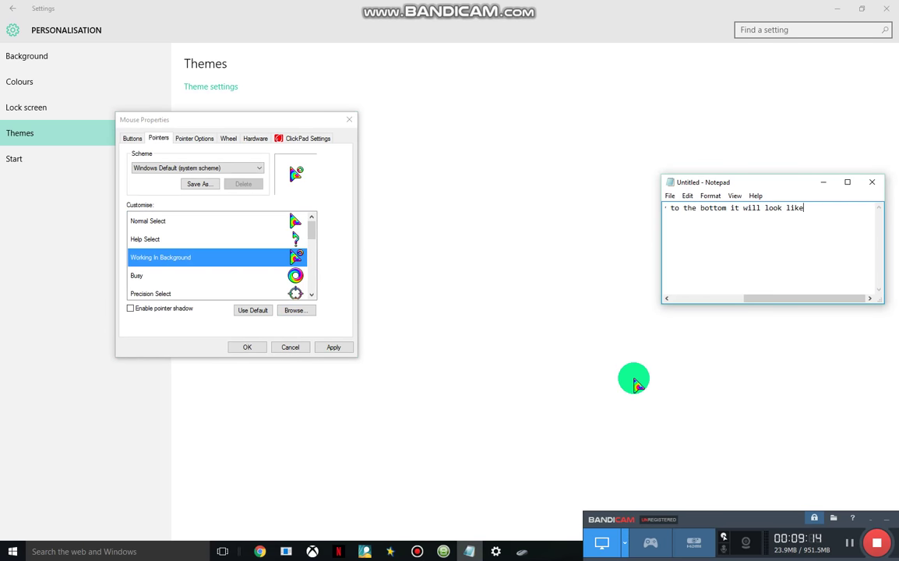
{"action": "key", "text": "BackSpace"}
{"action": "key", "text": "BackSpace"}
{"action": "key", "text": "BackSpace"}
{"action": "key", "text": "BackSpace"}
{"action": "key", "text": "BackSpace"}
{"action": "key", "text": "BackSpace"}
{"action": "key", "text": "BackSpace"}
{"action": "key", "text": "BackSpace"}
{"action": "key", "text": "BackSpace"}
{"action": "key", "text": "BackSpace"}
{"action": "key", "text": "BackSpace"}
{"action": "key", "text": "BackSpace"}
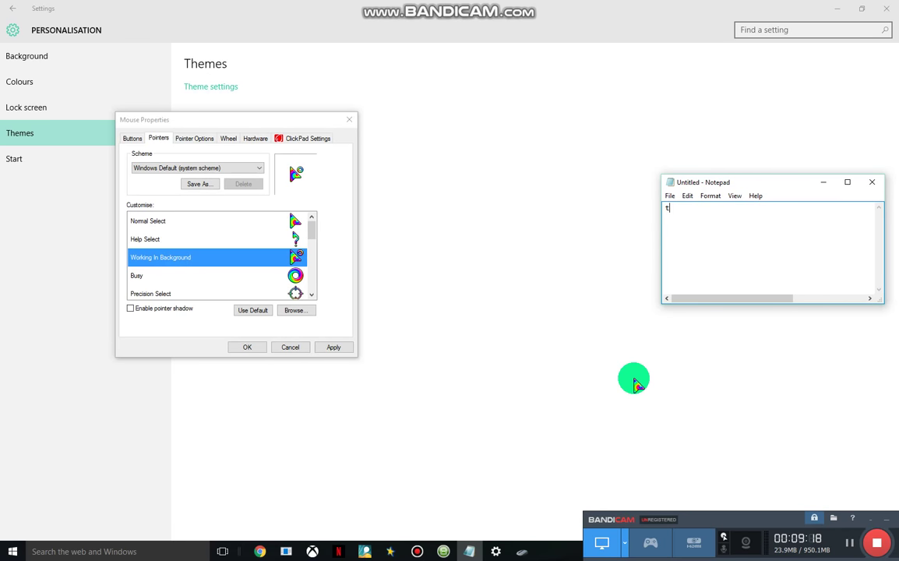
{"action": "type", "text": "hen you simply ju"}
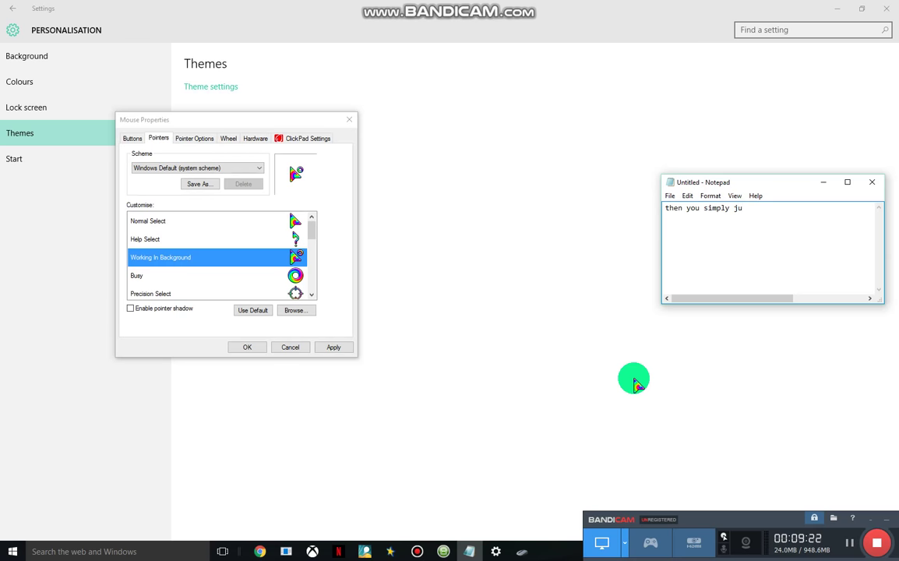
{"action": "type", "text": "t click"}
{"action": "type", "text": "apply or ok"}
{"action": "key", "text": "BackSpace"}
{"action": "type", "text": "("}
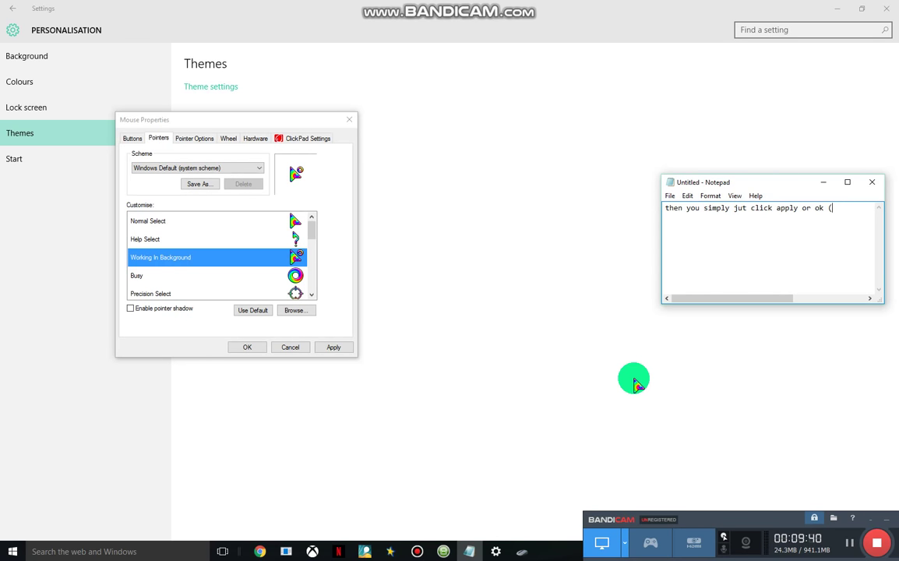
{"action": "type", "text": "they mean "}
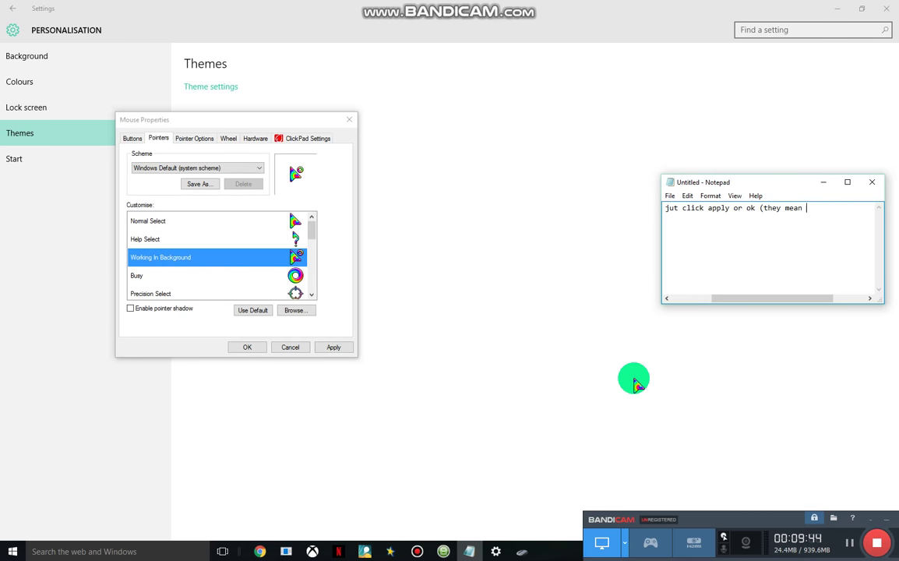
{"action": "type", "text": "the same thing)"}
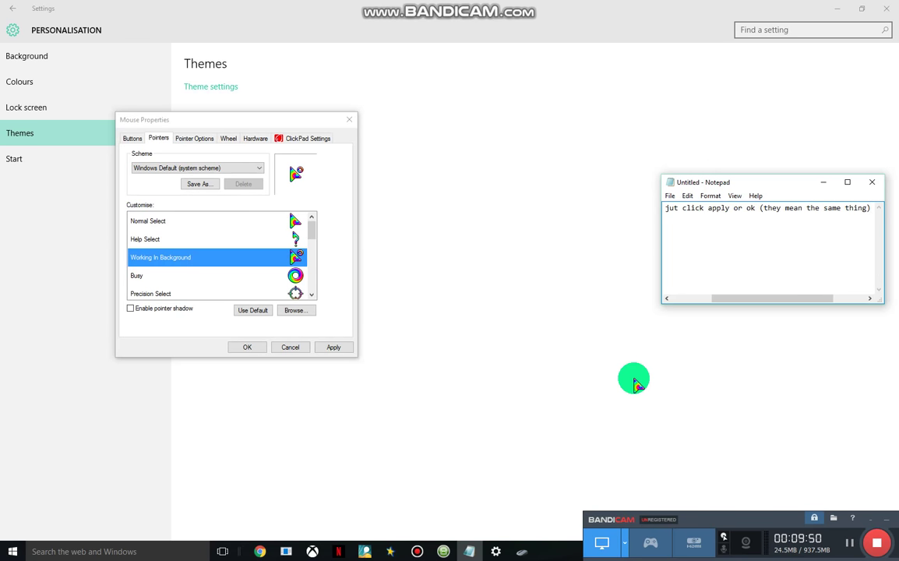
- Clear the note about choosing apply or ok and replace it with "and your done"
{"action": "key", "text": "BackSpace"}
{"action": "key", "text": "BackSpace"}
{"action": "key", "text": "BackSpace"}
{"action": "key", "text": "BackSpace"}
{"action": "key", "text": "BackSpace"}
{"action": "key", "text": "BackSpace"}
{"action": "key", "text": "BackSpace"}
{"action": "key", "text": "BackSpace"}
{"action": "key", "text": "BackSpace"}
{"action": "key", "text": "BackSpace"}
{"action": "key", "text": "BackSpace"}
{"action": "key", "text": "BackSpace"}
{"action": "key", "text": "BackSpace"}
{"action": "key", "text": "BackSpace"}
{"action": "key", "text": "BackSpace"}
{"action": "key", "text": "BackSpace"}
{"action": "key", "text": "BackSpace"}
{"action": "key", "text": "BackSpace"}
{"action": "key", "text": "BackSpace"}
{"action": "key", "text": "BackSpace"}
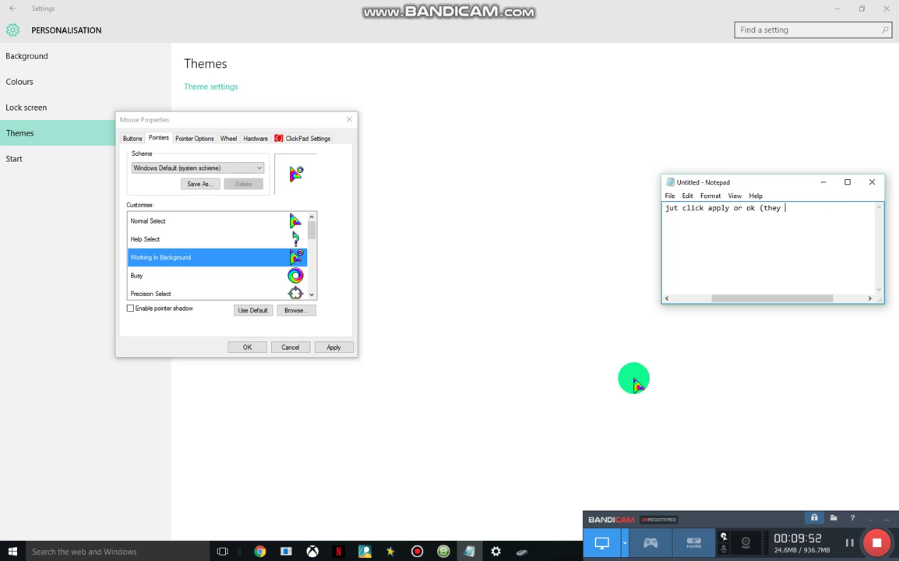
{"action": "key", "text": "BackSpace"}
{"action": "key", "text": "BackSpace"}
{"action": "key", "text": "BackSpace"}
{"action": "key", "text": "BackSpace"}
{"action": "key", "text": "BackSpace"}
{"action": "key", "text": "BackSpace"}
{"action": "key", "text": "BackSpace"}
{"action": "key", "text": "BackSpace"}
{"action": "key", "text": "BackSpace"}
{"action": "key", "text": "BackSpace"}
{"action": "key", "text": "BackSpace"}
{"action": "key", "text": "BackSpace"}
{"action": "key", "text": "BackSpace"}
{"action": "key", "text": "BackSpace"}
{"action": "key", "text": "BackSpace"}
{"action": "key", "text": "BackSpace"}
{"action": "key", "text": "BackSpace"}
{"action": "key", "text": "BackSpace"}
{"action": "key", "text": "BackSpace"}
{"action": "key", "text": "BackSpace"}
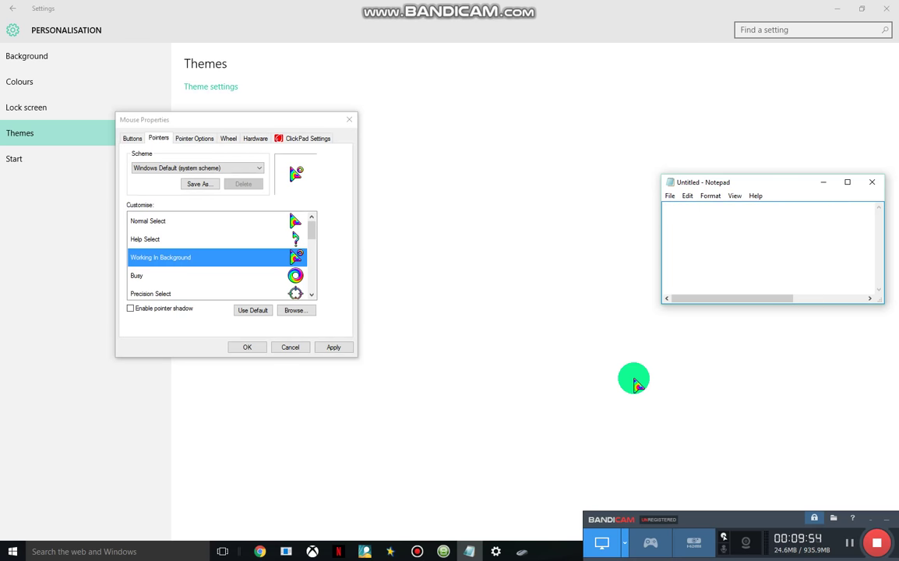
{"action": "type", "text": "and your done"}
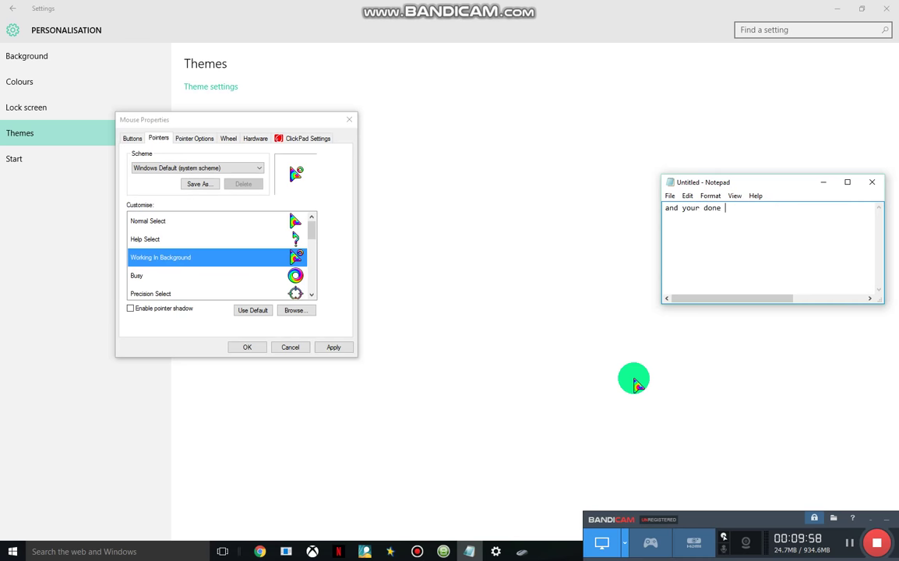